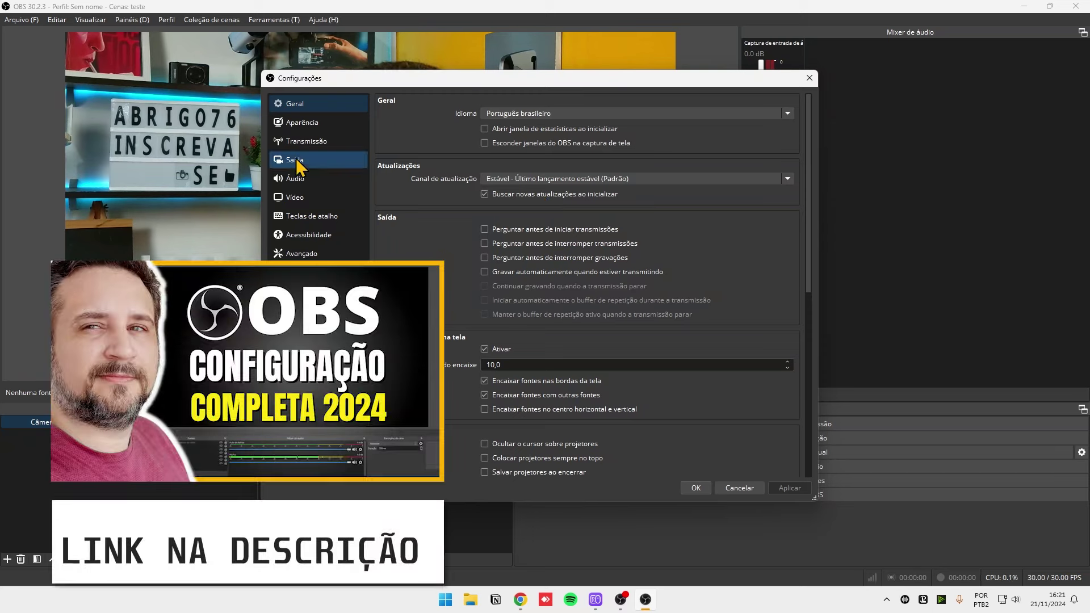
Examine the output, recording, audio and video pages of the OBS settings, then close the settings.
click(296, 161)
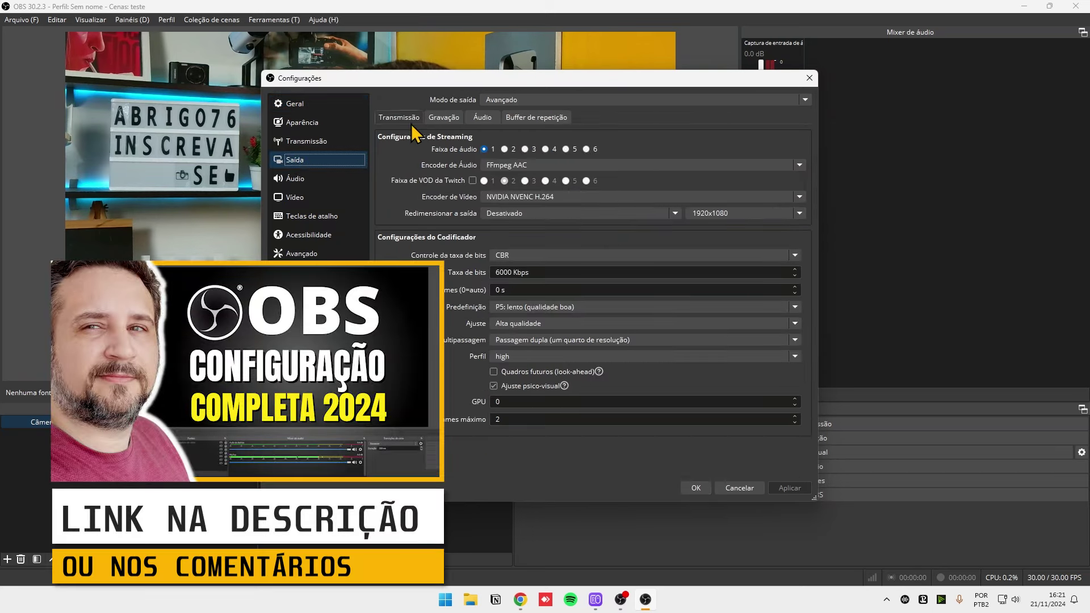
click(444, 118)
click(321, 178)
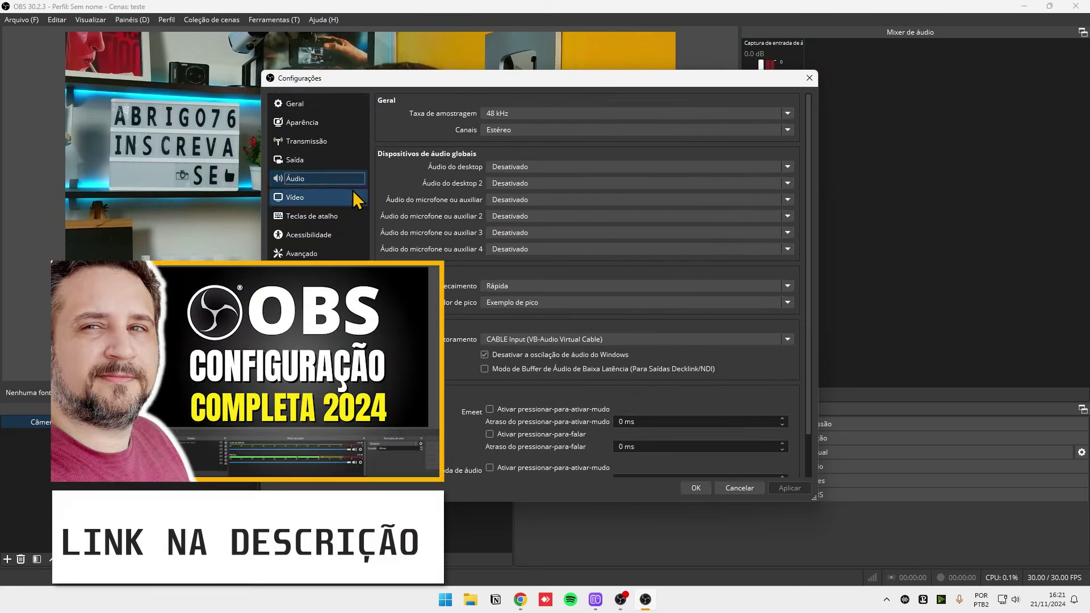
click(310, 202)
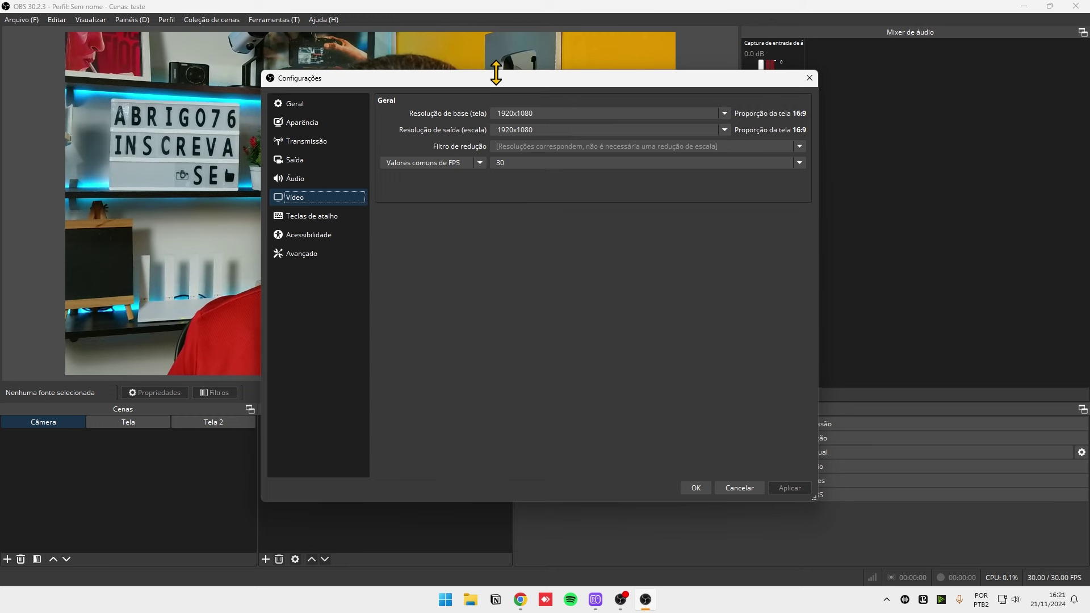
drag(493, 77, 444, 56)
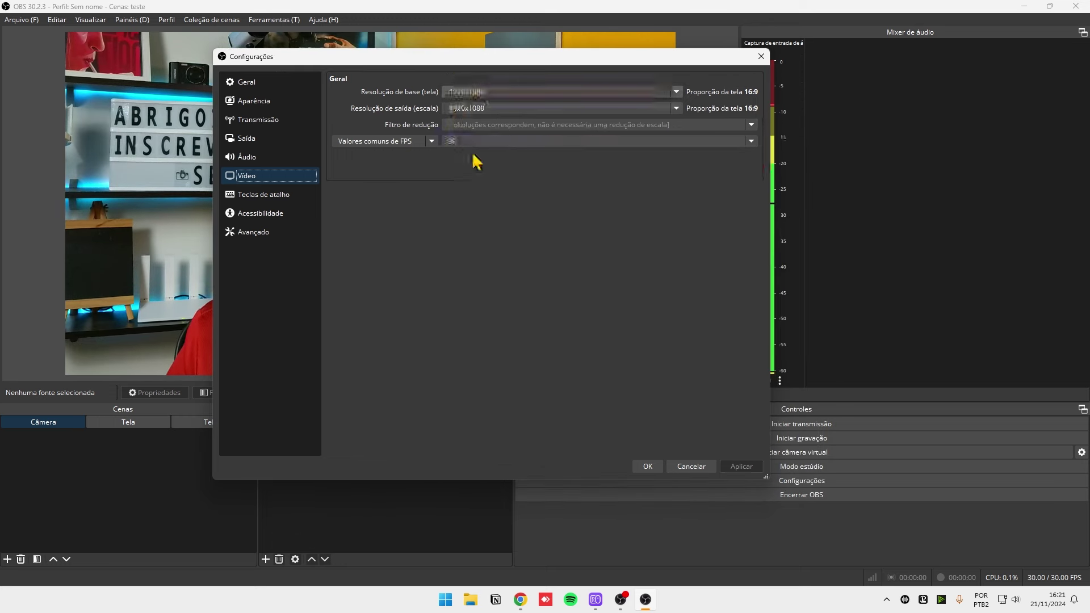
click(282, 143)
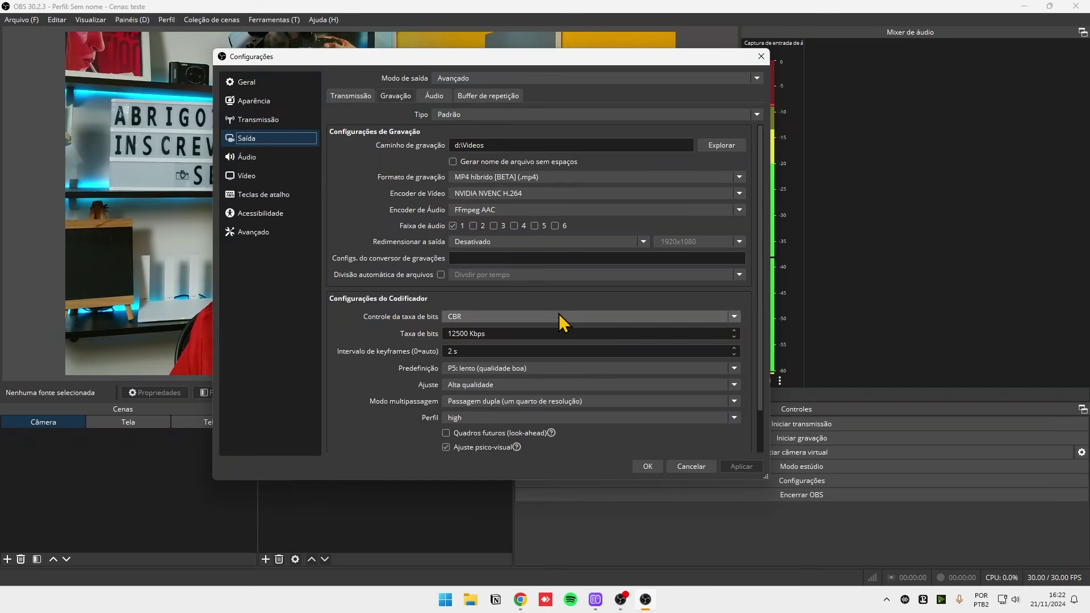
click(649, 466)
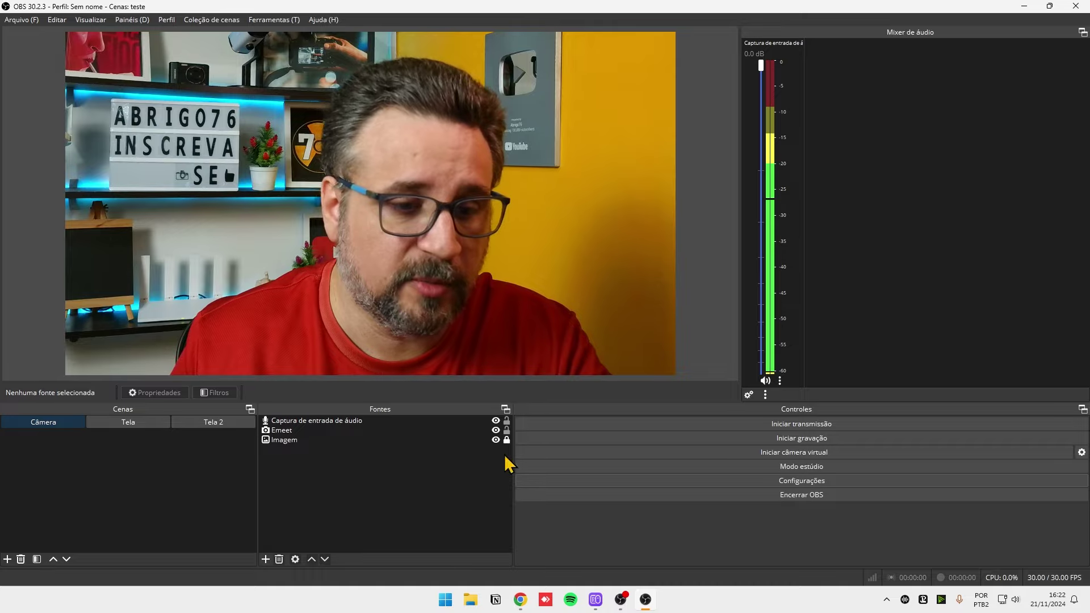
Switch to Chrome and start the download of the Aitum Vertical 1.4.10 plugin from its OBS forum page.
click(520, 600)
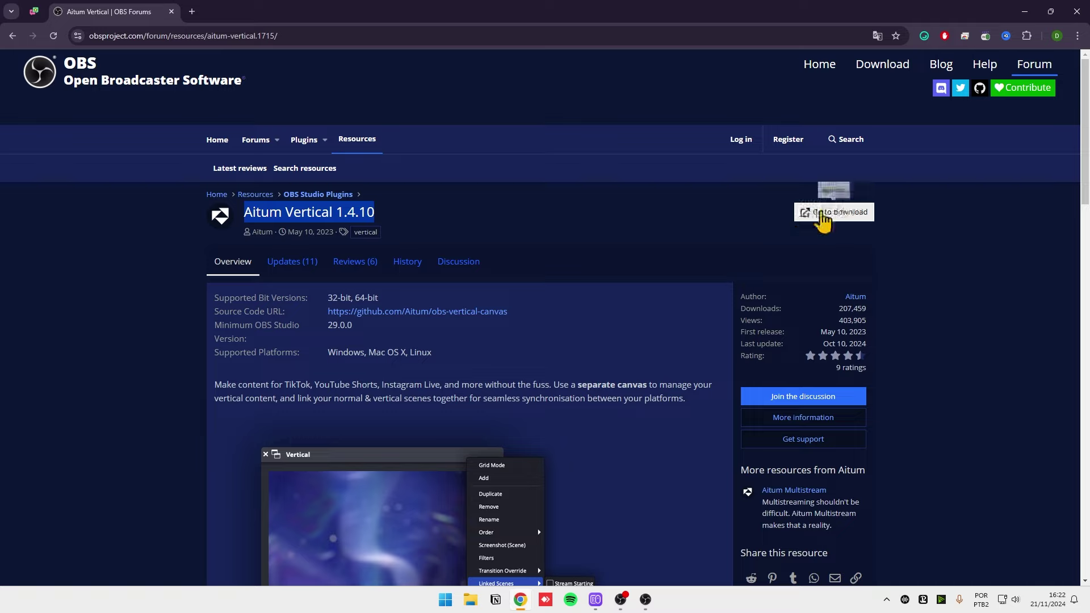
click(821, 214)
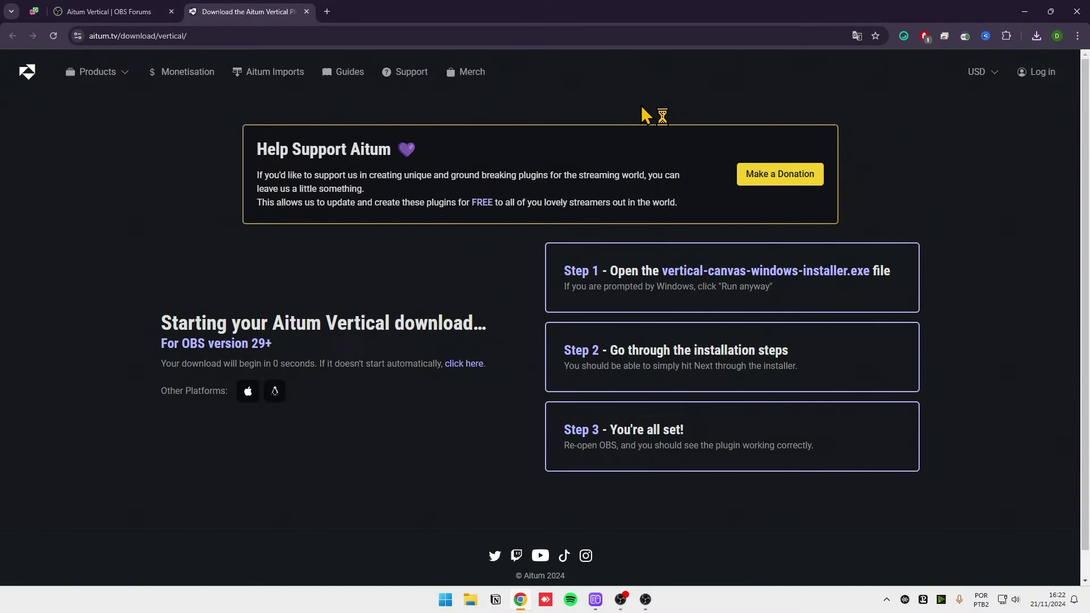
click(1051, 11)
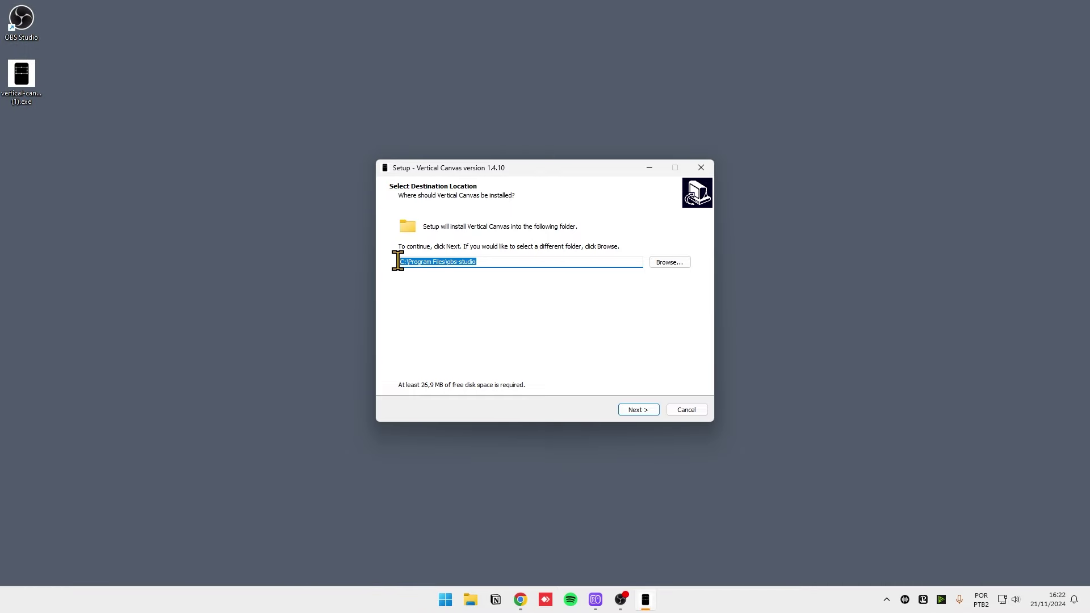
Examine the target path in the OBS Studio shortcut's properties against the installer's destination folder, then cancel the Vertical Canvas setup.
right_click(28, 15)
click(79, 197)
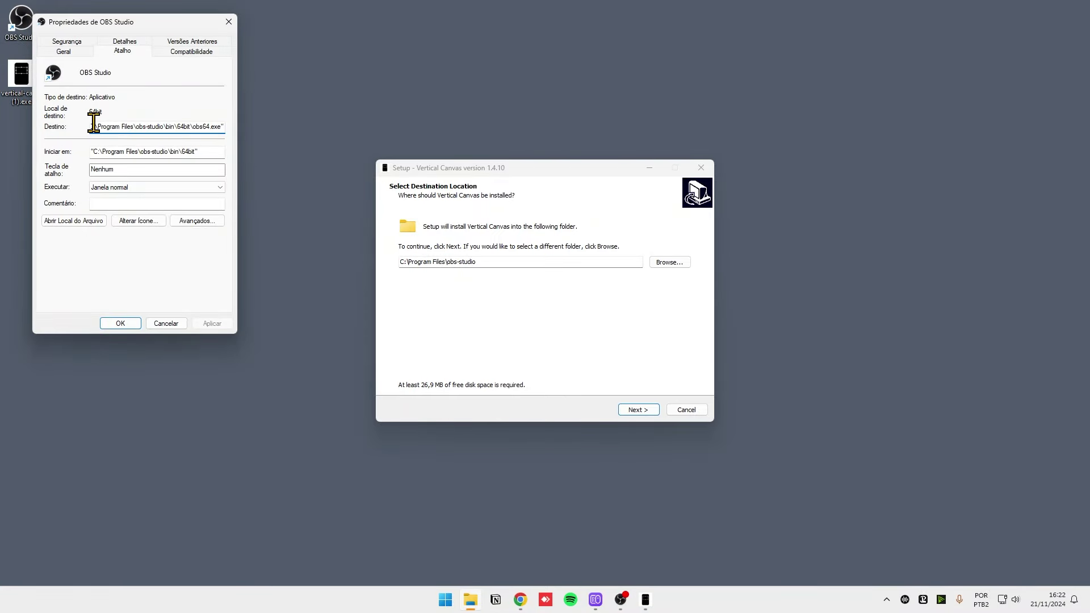
drag(181, 18, 233, 50)
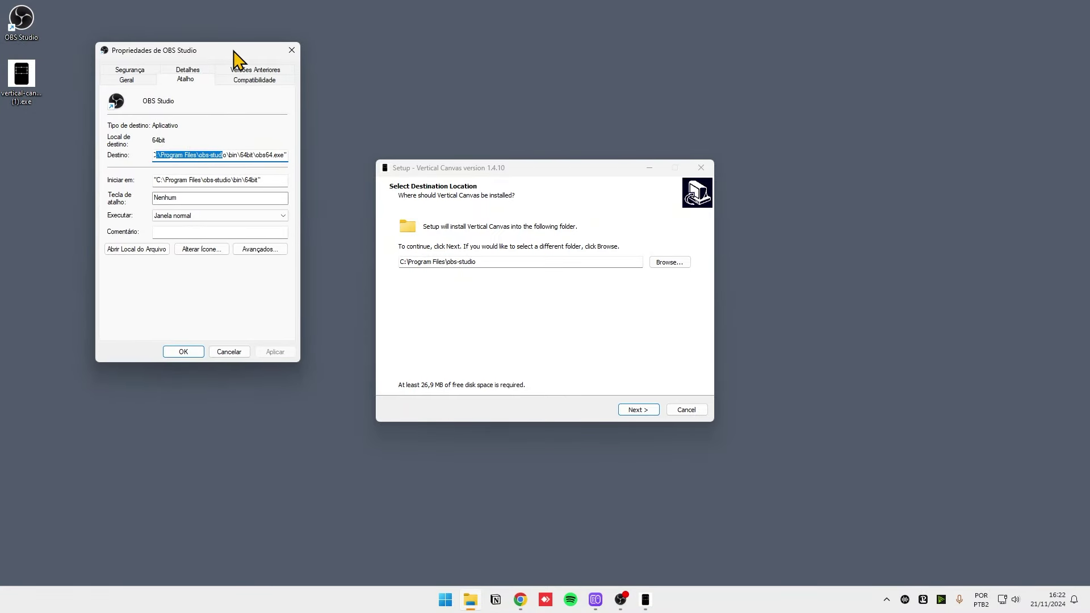
click(291, 50)
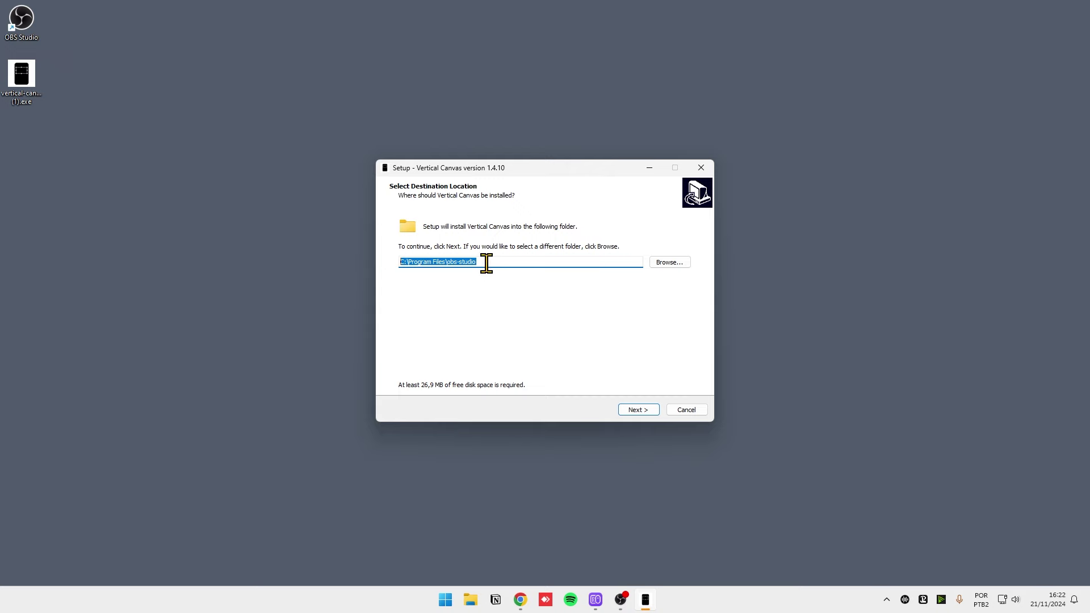
click(687, 412)
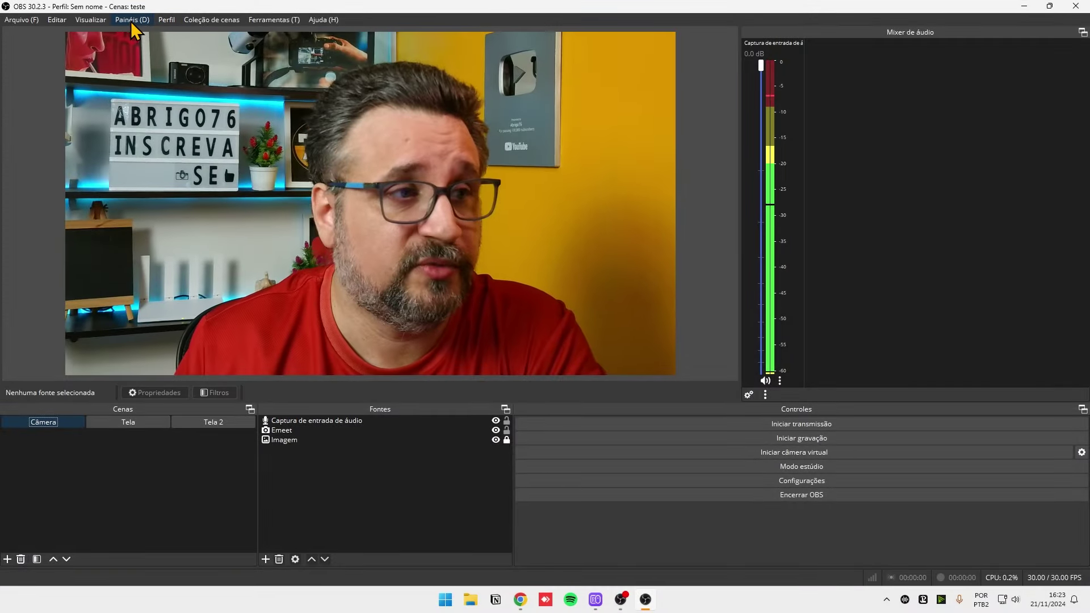
Show the Vertical, Vertical Fontes and Vertical Cenas docks in the OBS window.
click(130, 19)
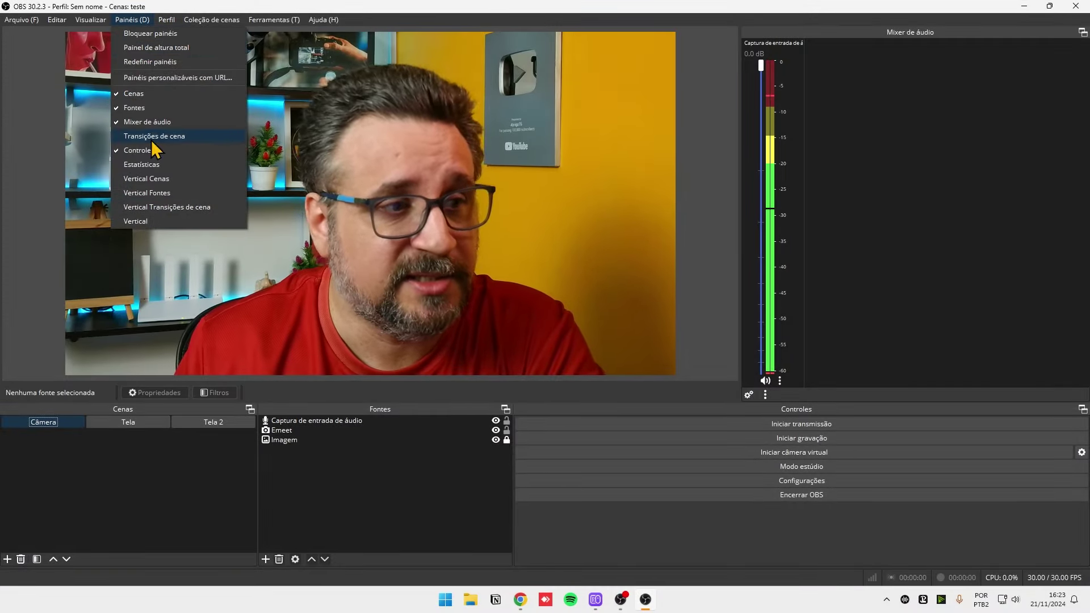
click(138, 225)
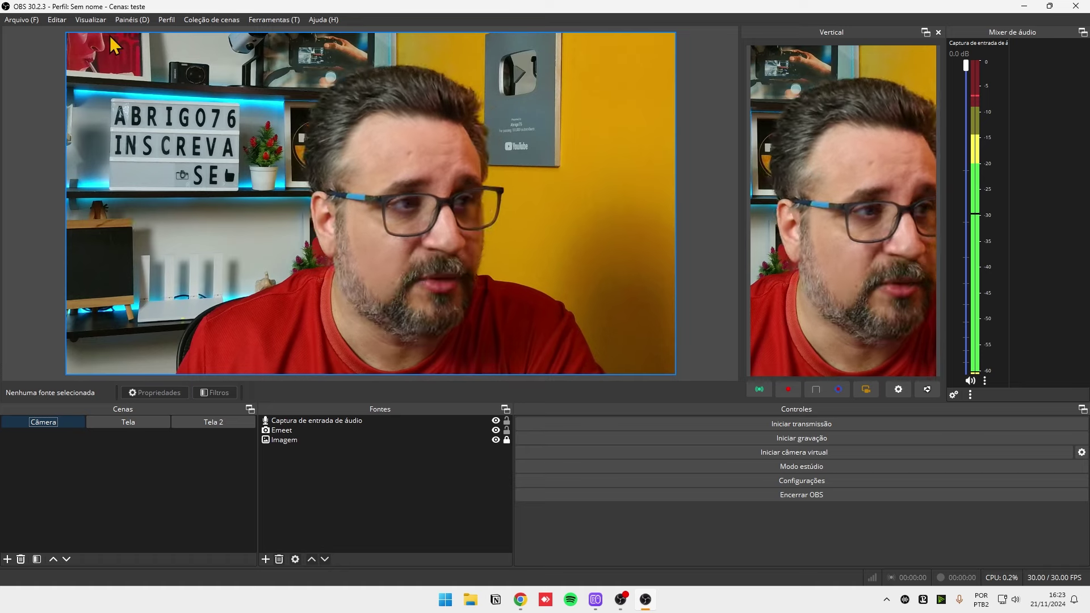
click(132, 19)
click(134, 194)
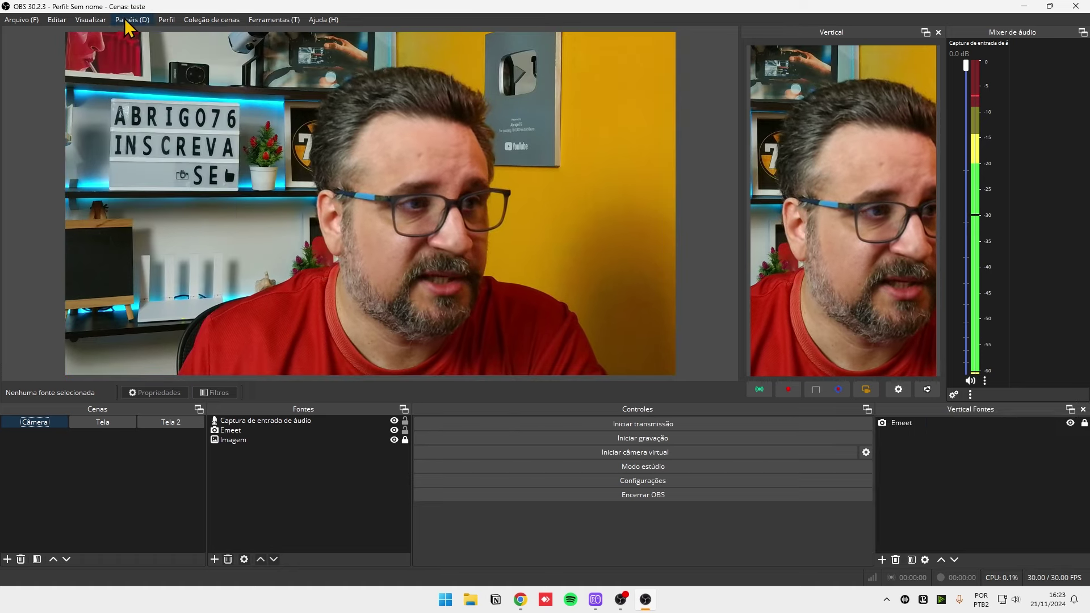
click(132, 19)
click(141, 178)
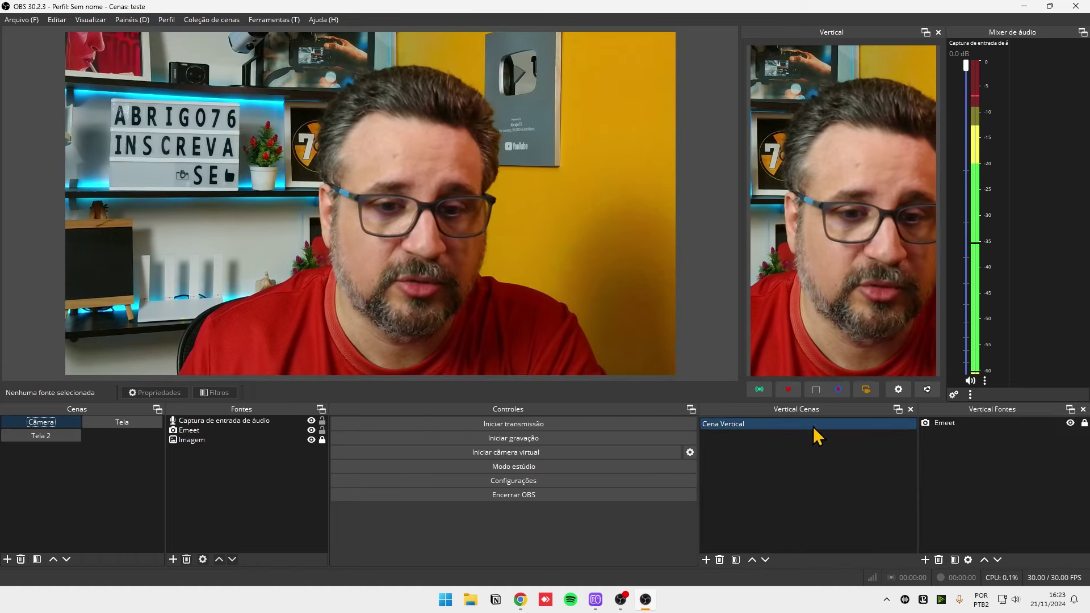
Try docking Vertical Cenas below Cenas, return it beside Vertical Fontes, and float and re-dock the Vertical preview.
drag(805, 410, 221, 555)
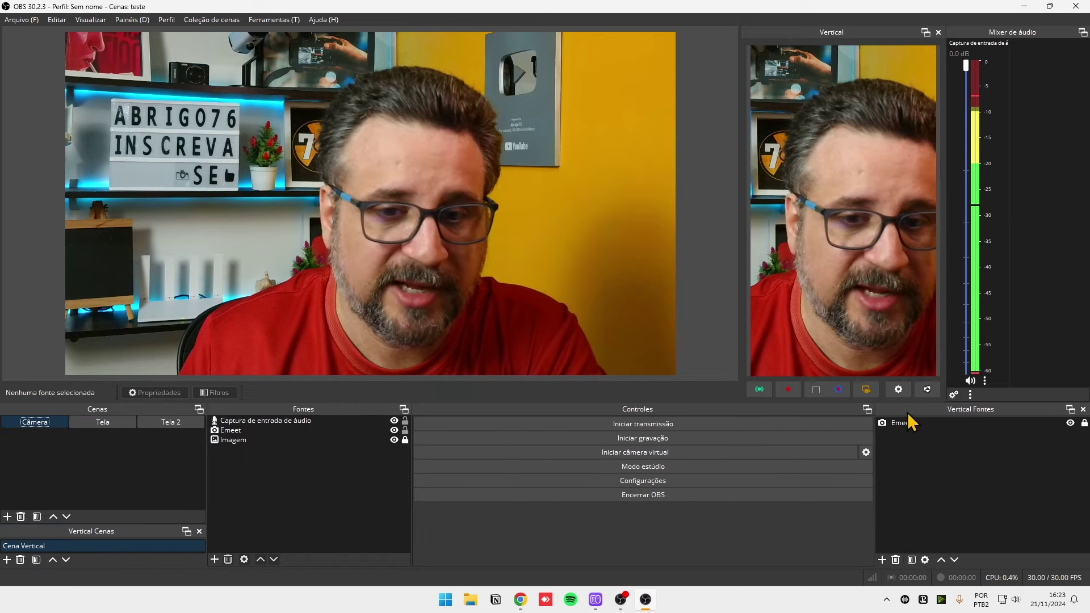
drag(905, 410, 901, 457)
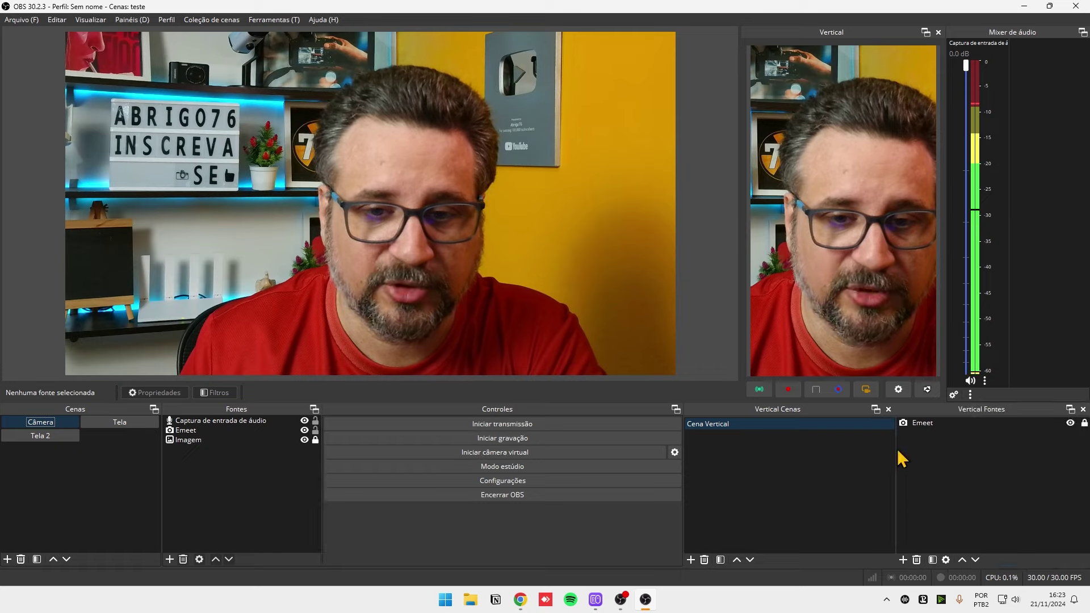
double_click(817, 31)
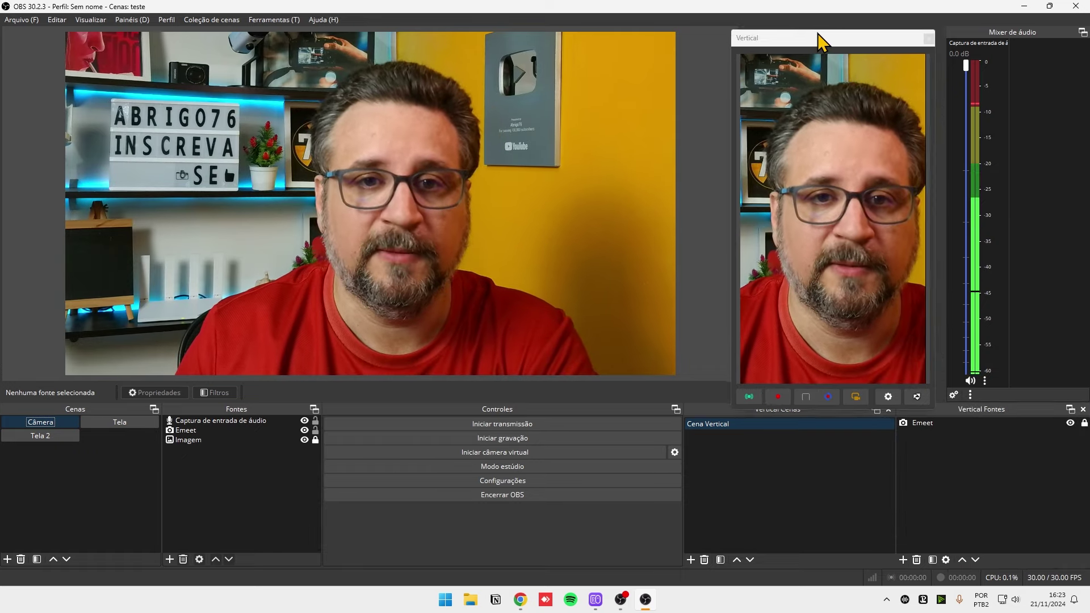
drag(823, 34, 823, 402)
drag(789, 32, 1068, 216)
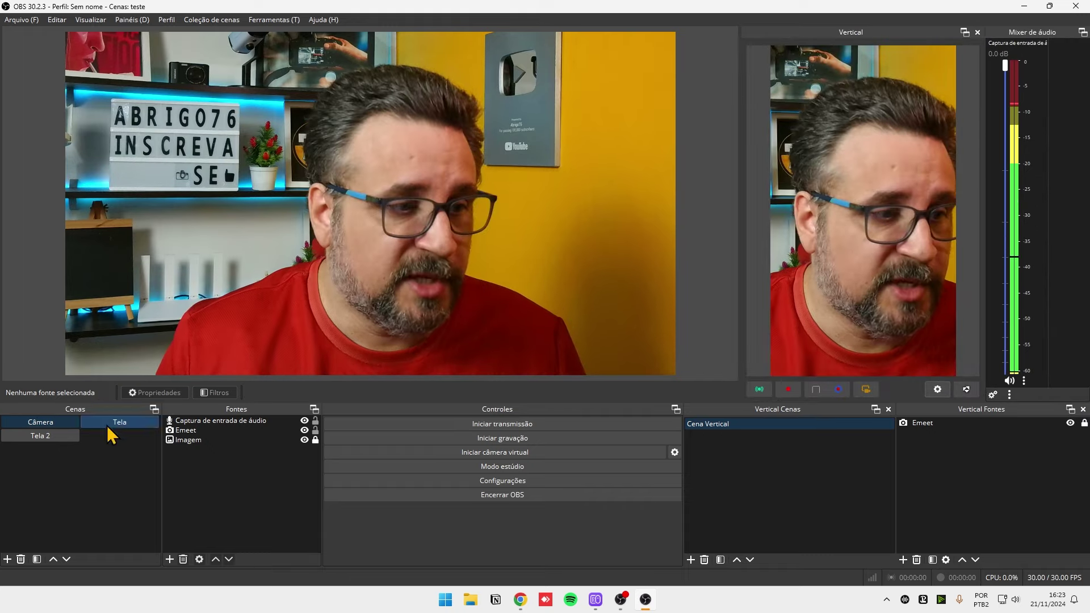
Delete the Emeet source from the vertical scene Cena Vertical and confirm its removal.
click(53, 421)
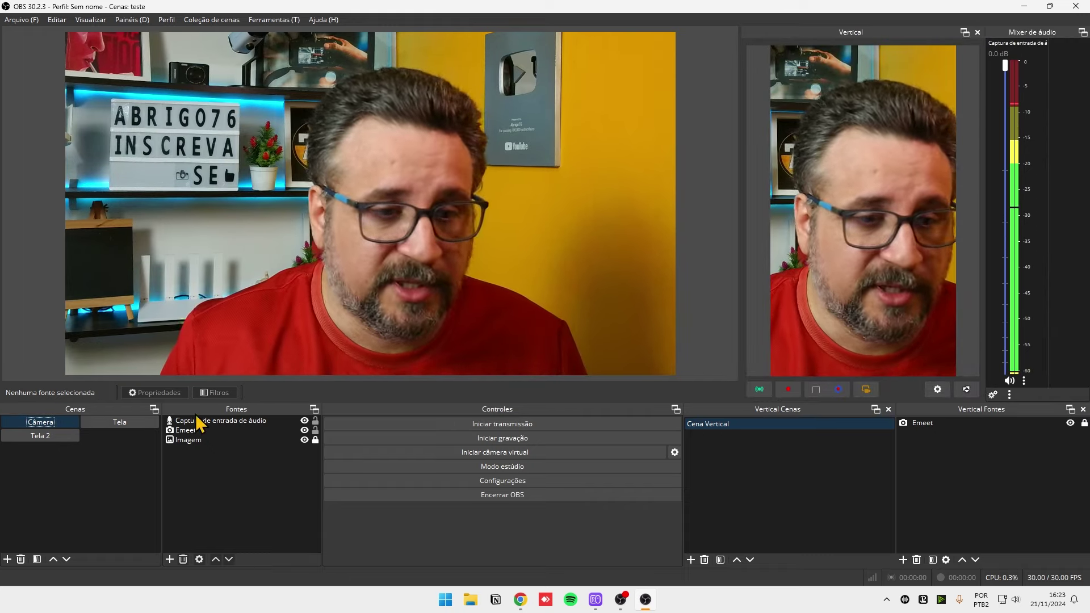
click(917, 425)
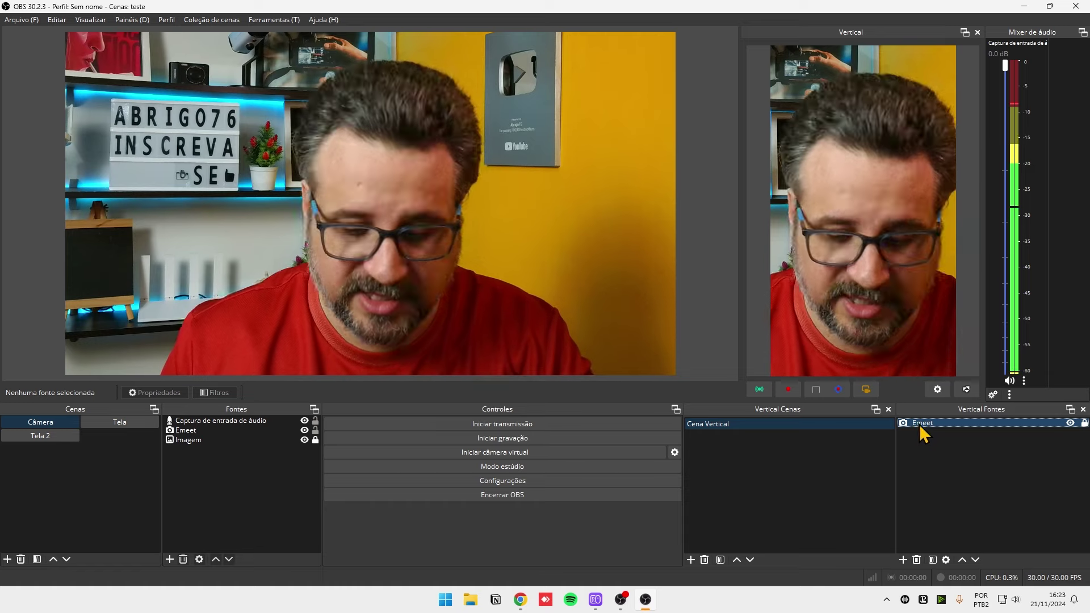
key(Delete)
click(560, 309)
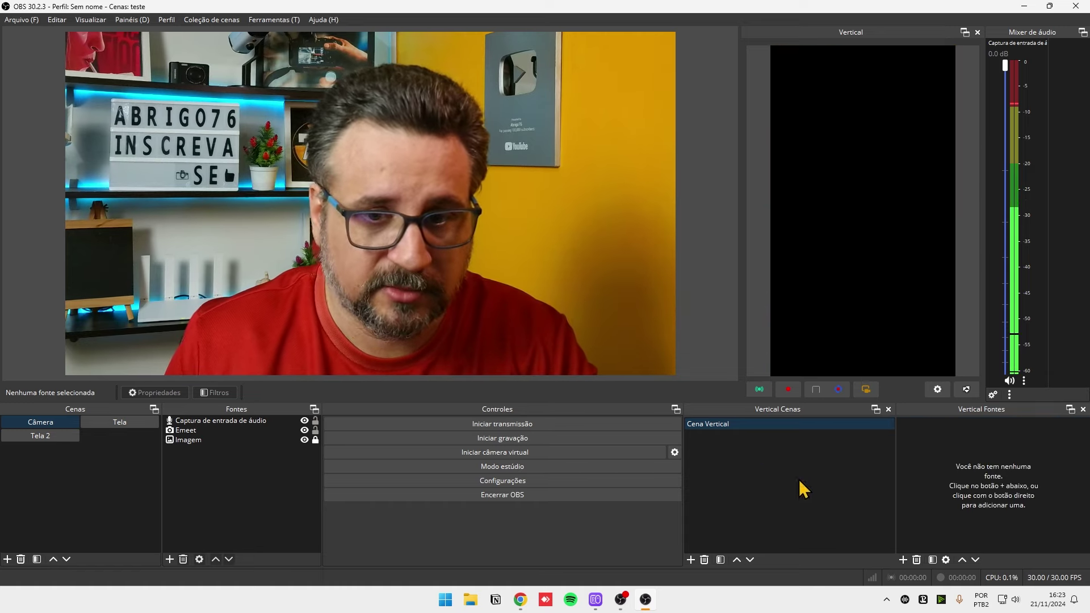
Add the existing Emeet video capture device as a source to the vertical scene Cena Vertical.
click(904, 560)
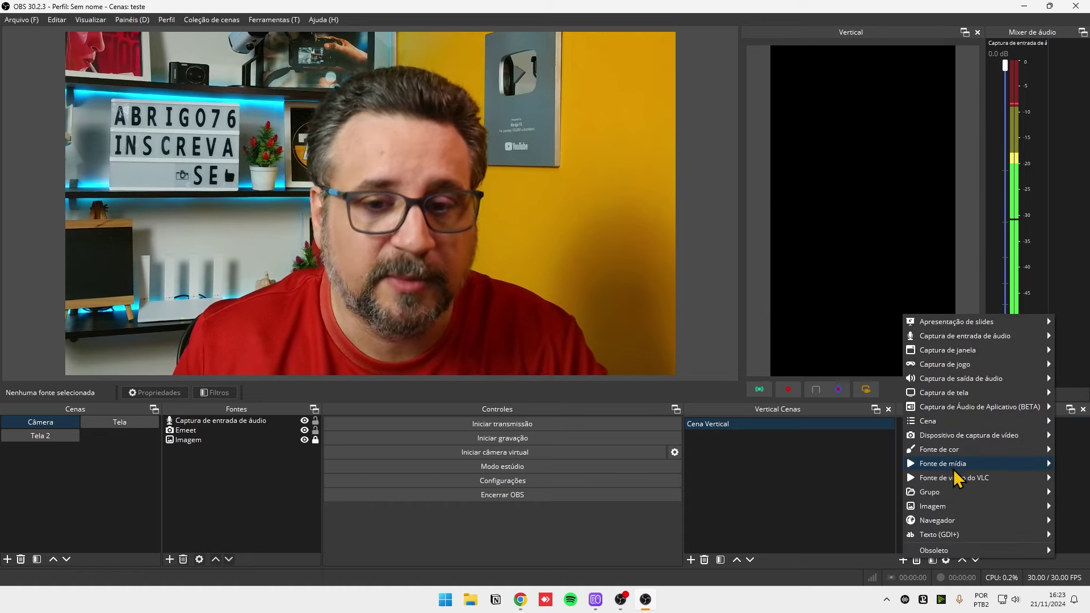
mouse_move(920, 435)
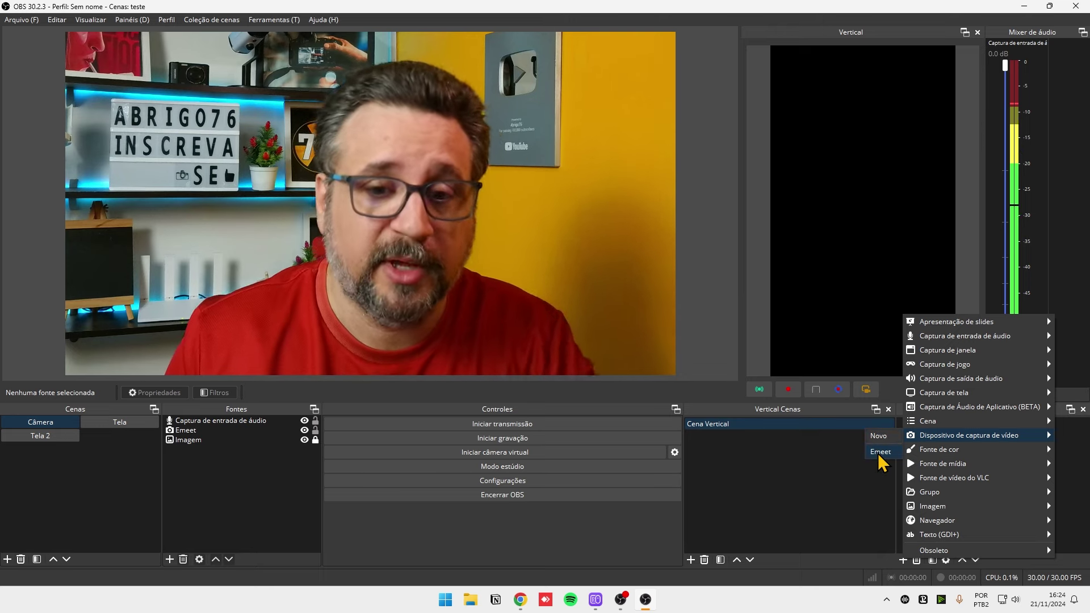
click(879, 452)
Shrink the Emeet camera image on the vertical canvas and place it with about 517 px above and 519 px below.
mouse_move(897, 209)
mouse_down()
mouse_move(835, 282)
mouse_move(864, 183)
mouse_move(883, 226)
mouse_move(870, 111)
mouse_move(879, 54)
mouse_move(890, 230)
mouse_up()
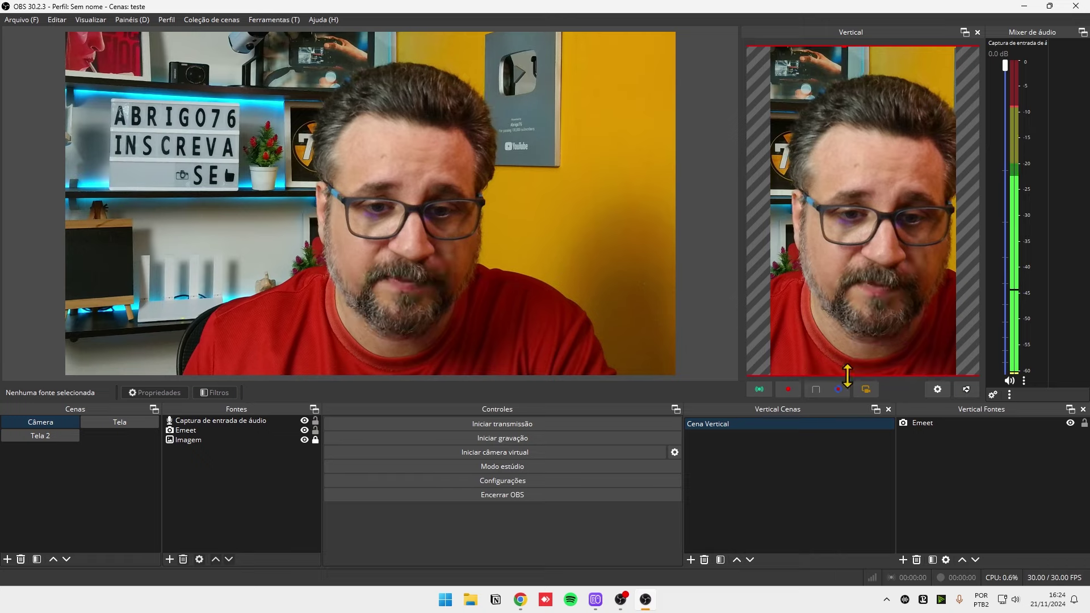
drag(848, 374, 966, 239)
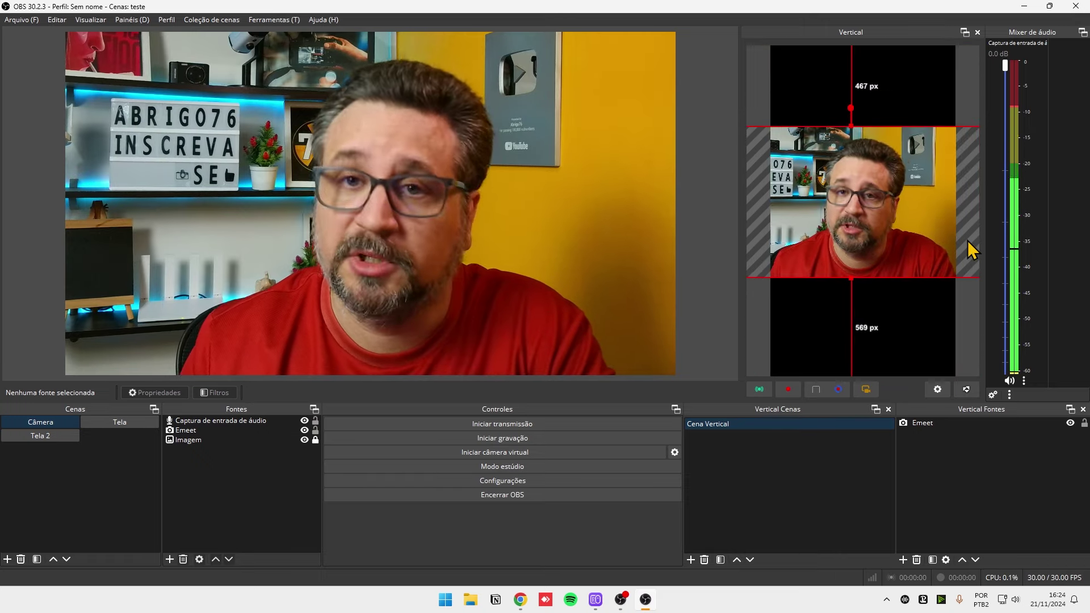
drag(858, 199, 871, 198)
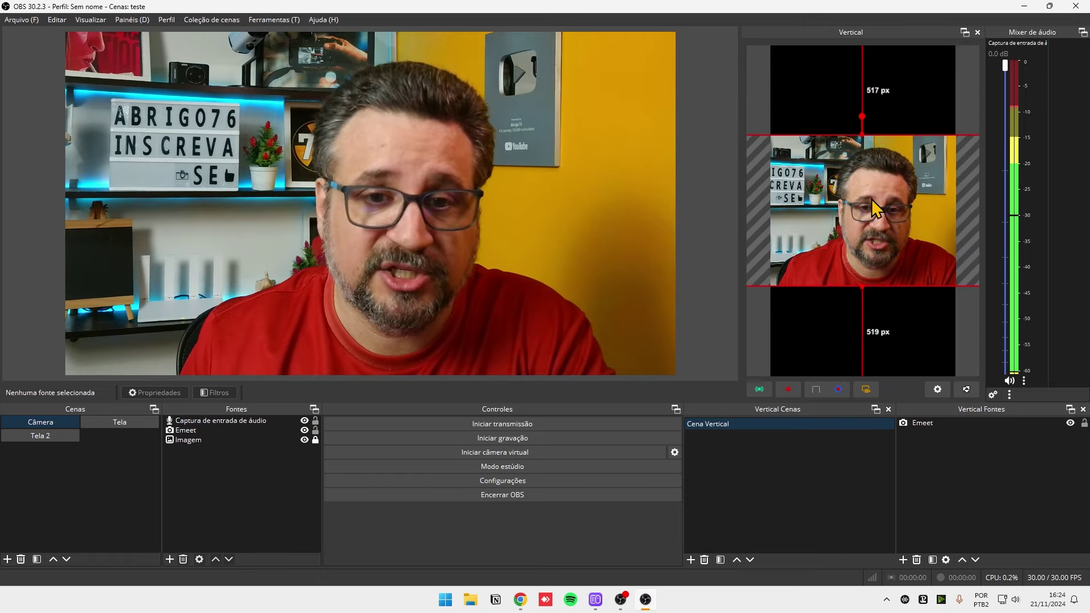
Rotate the Emeet source on the vertical canvas 90° counterclockwise.
right_click(871, 199)
mouse_move(909, 338)
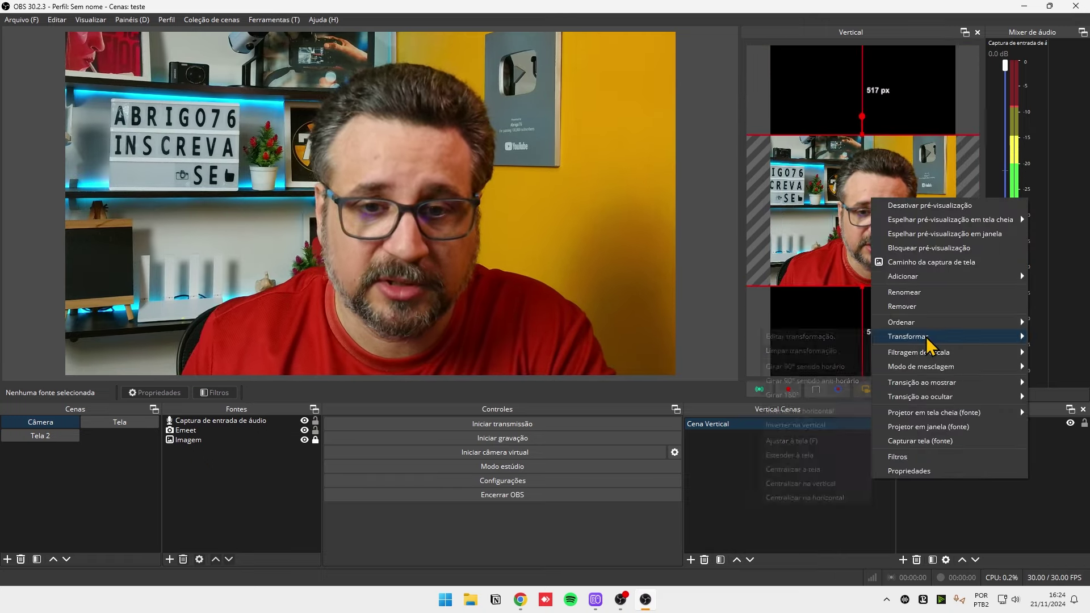
click(807, 382)
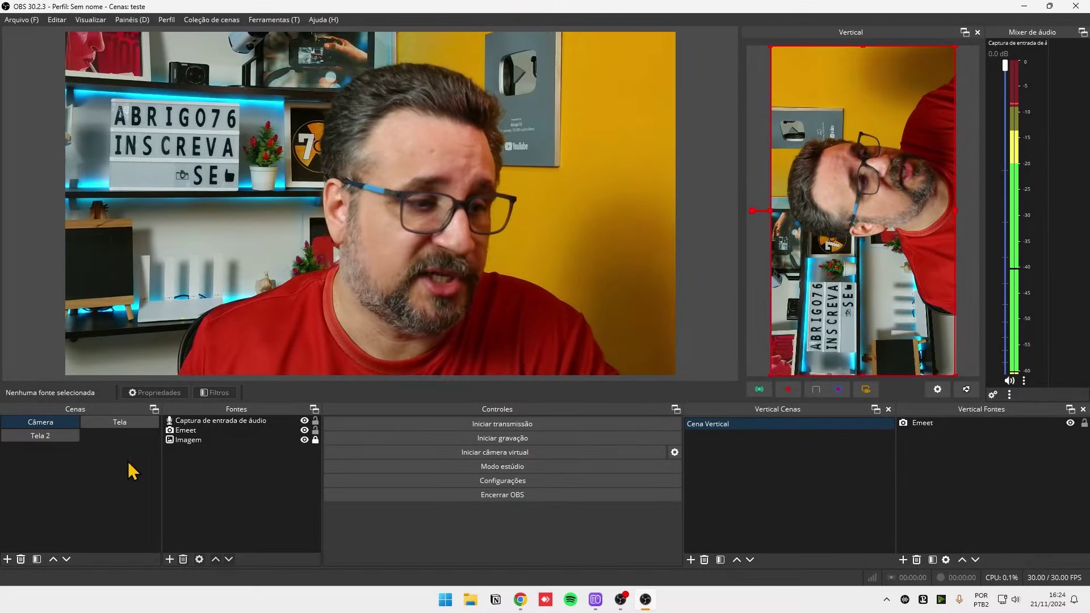
Switch the main canvas to the Tela scene and reset the transform of the Emeet source on the vertical canvas.
click(110, 422)
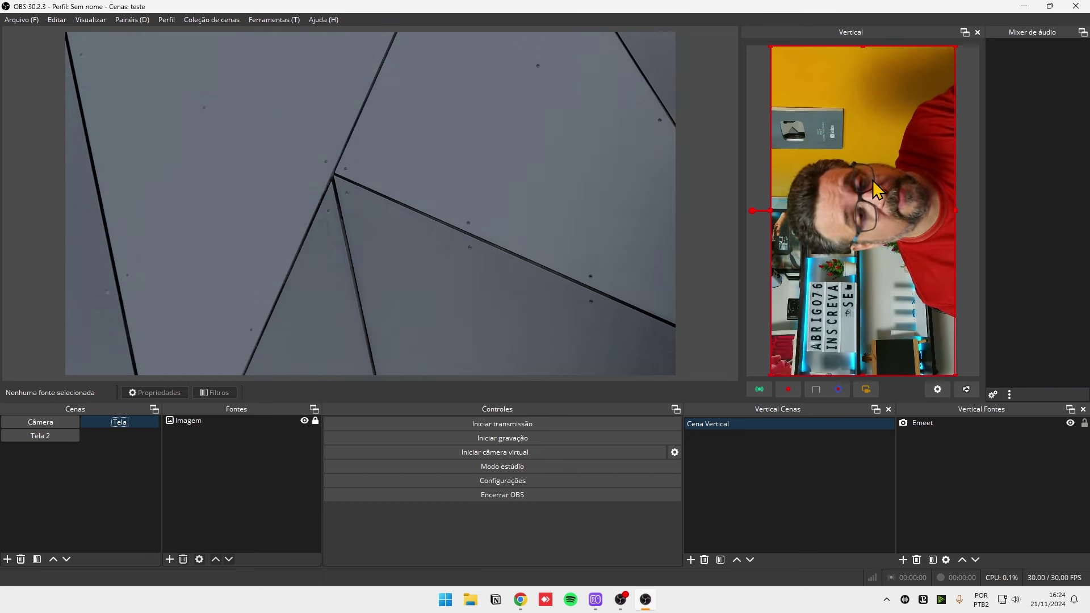
key(ctrl+r)
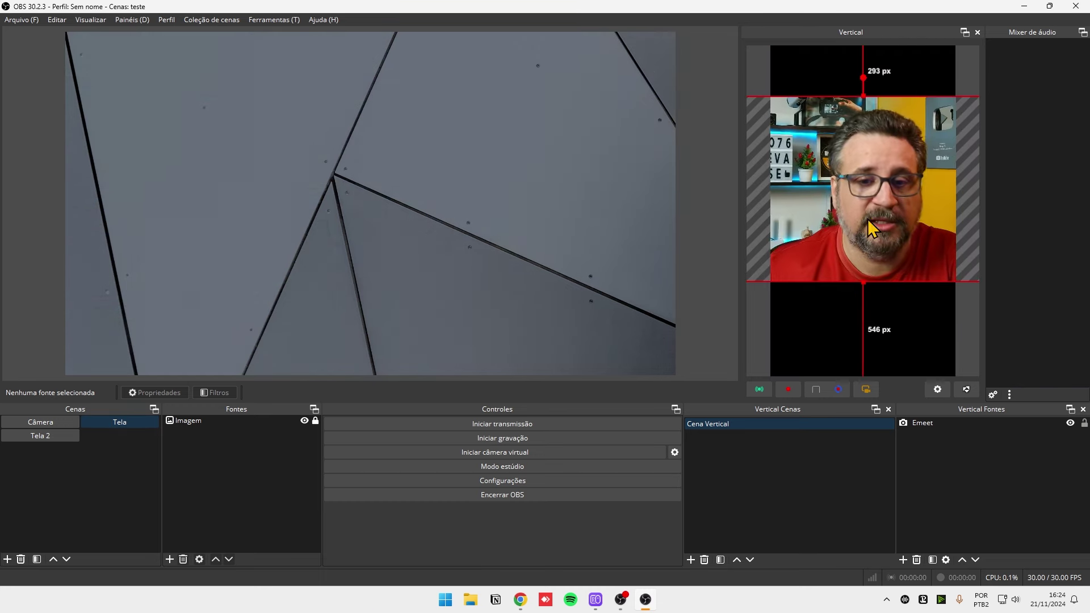
Set the vertical canvas resolution to 1920x1080 in the Aitum Vertical settings.
click(938, 389)
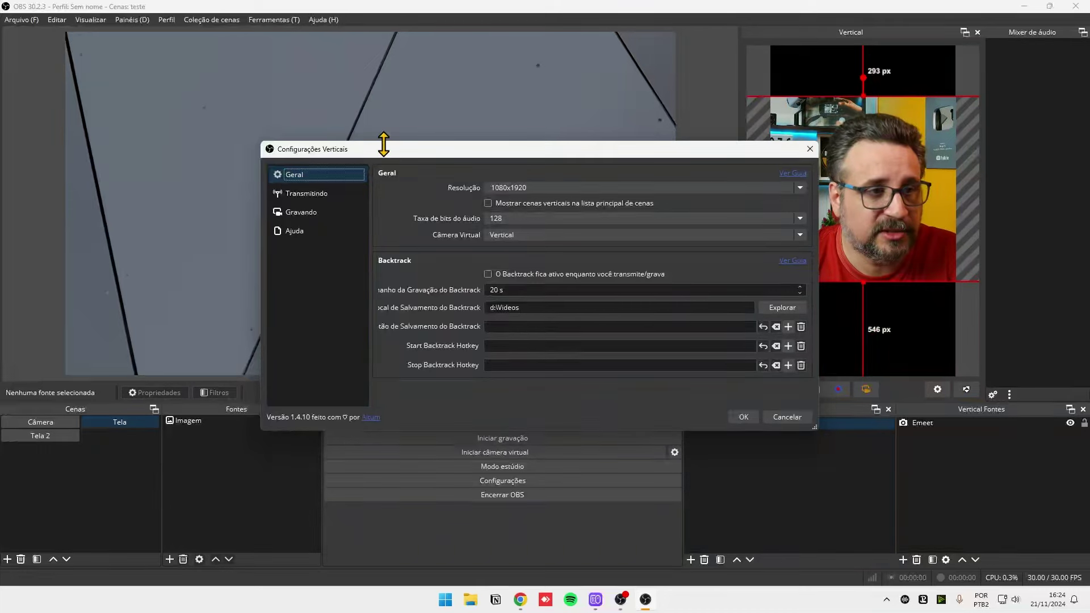
click(614, 187)
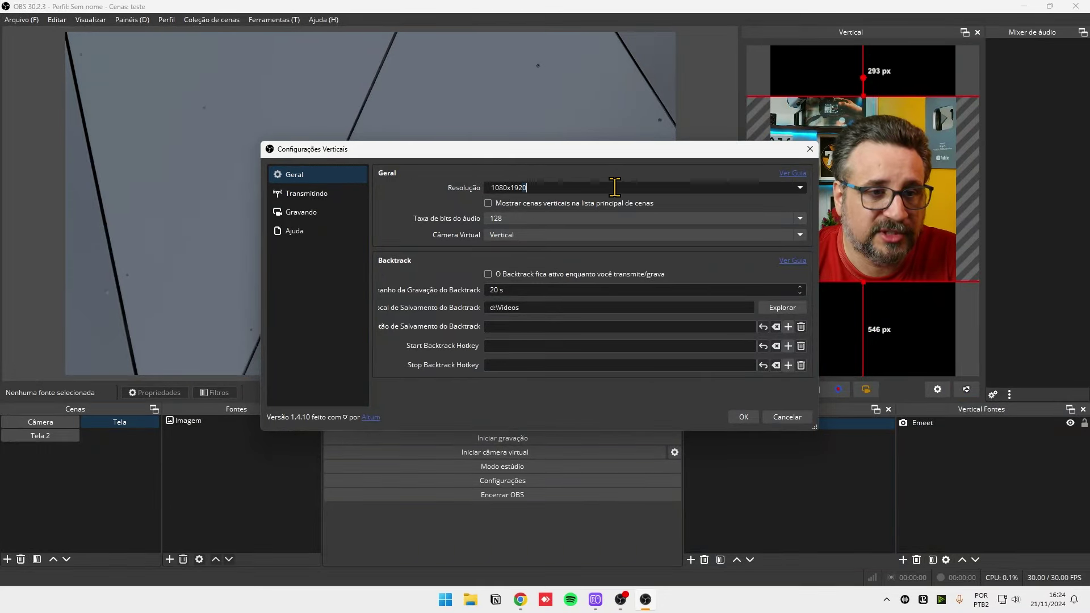
click(801, 188)
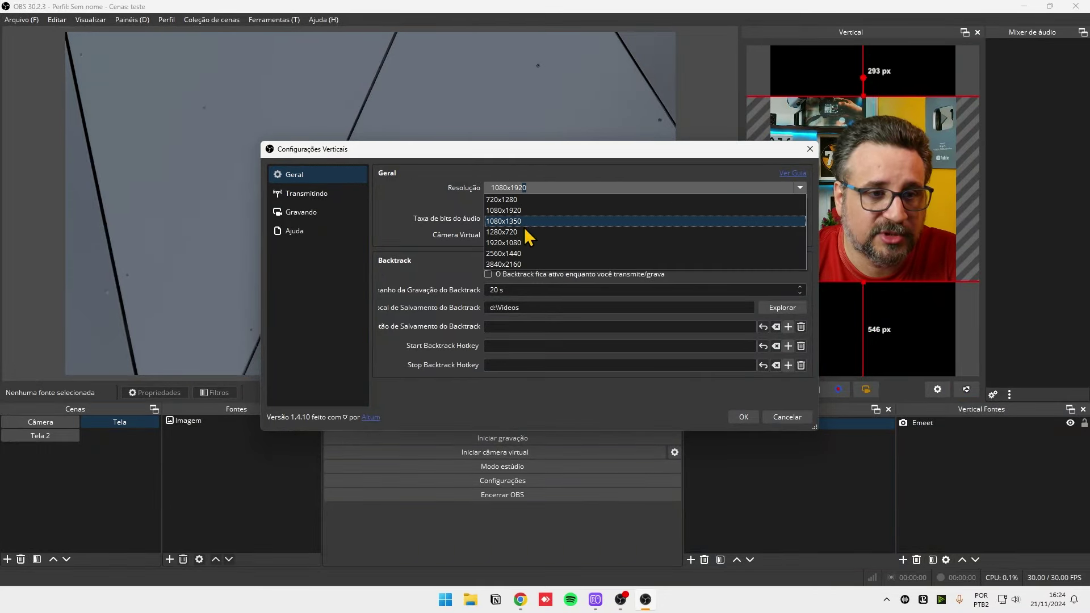
click(506, 244)
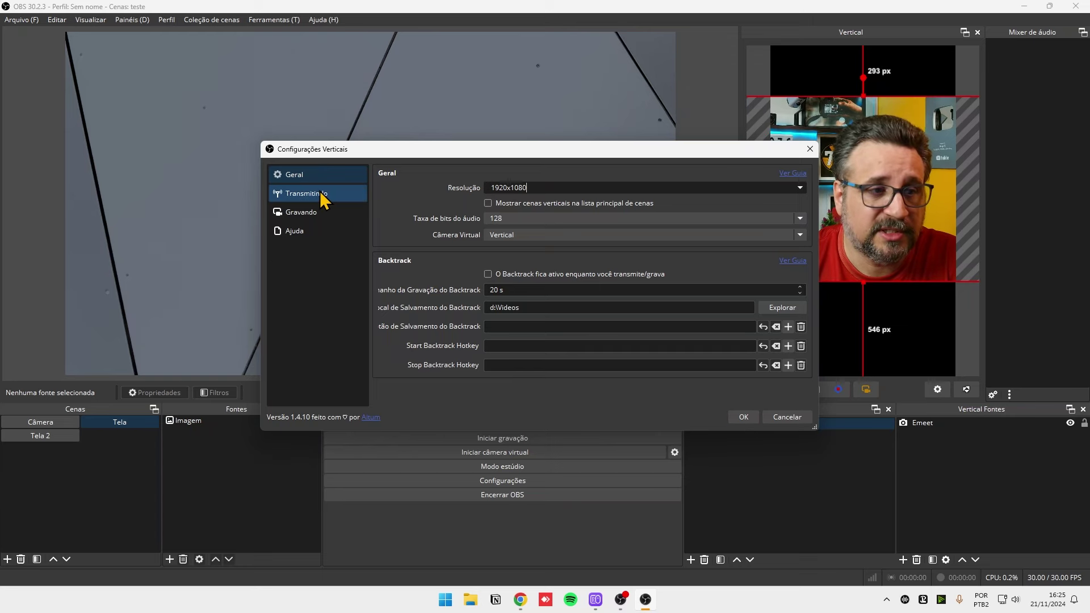
Set the vertical recording's video bitrate to 12500 Kbps and its recording path to the Área de Trabalho folder, and apply the settings.
click(302, 213)
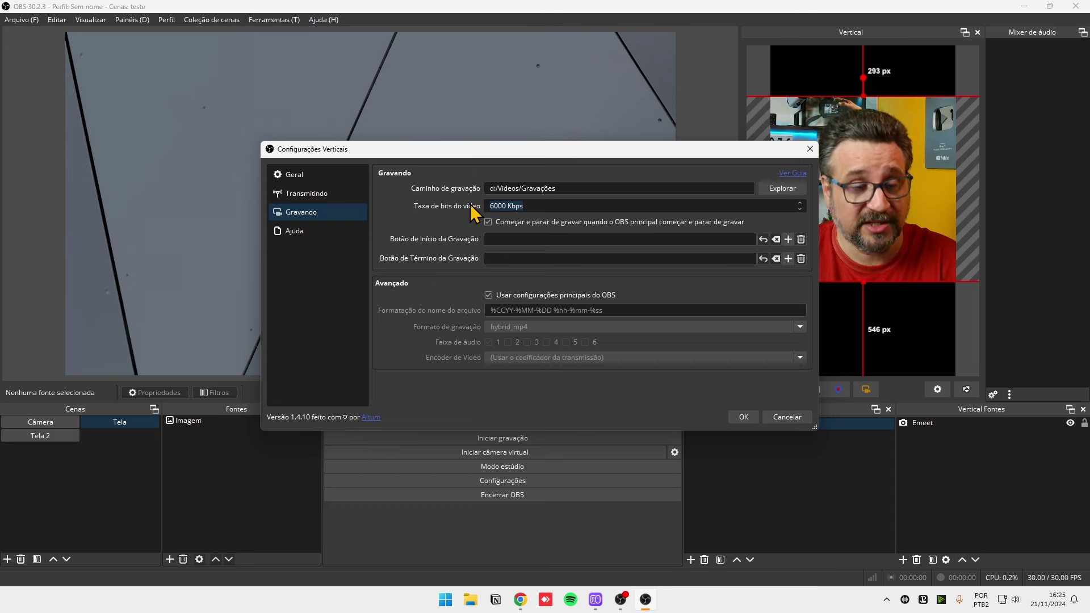
text(2500)
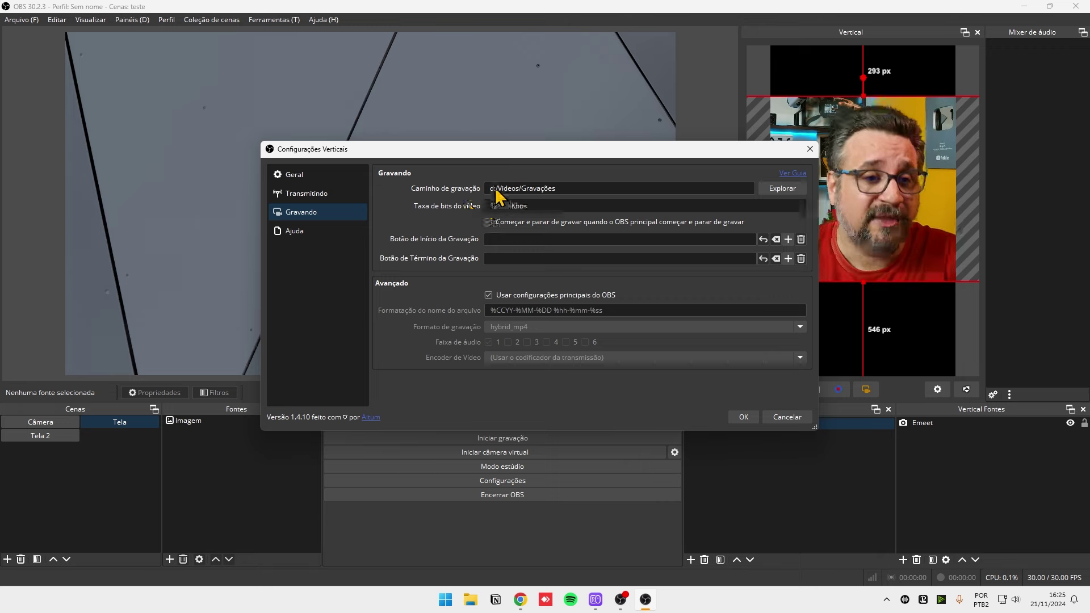
click(783, 188)
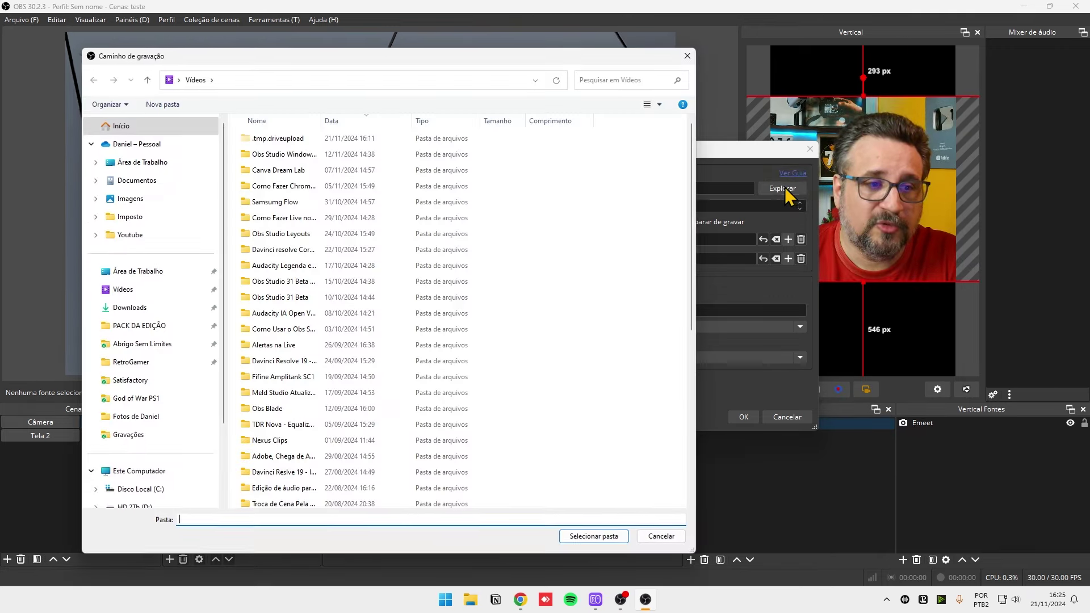
click(144, 277)
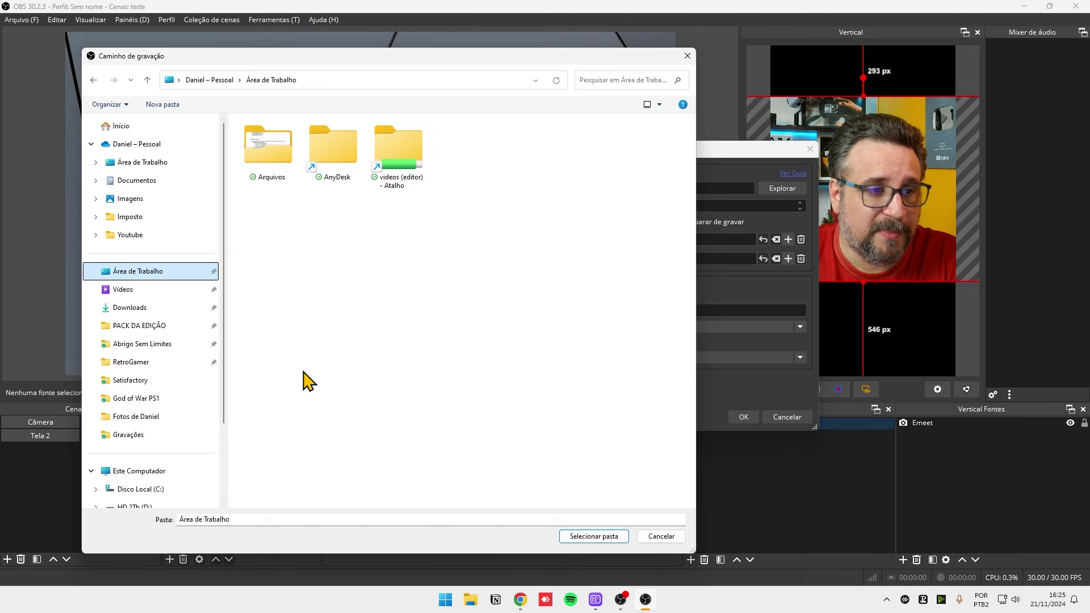
click(586, 538)
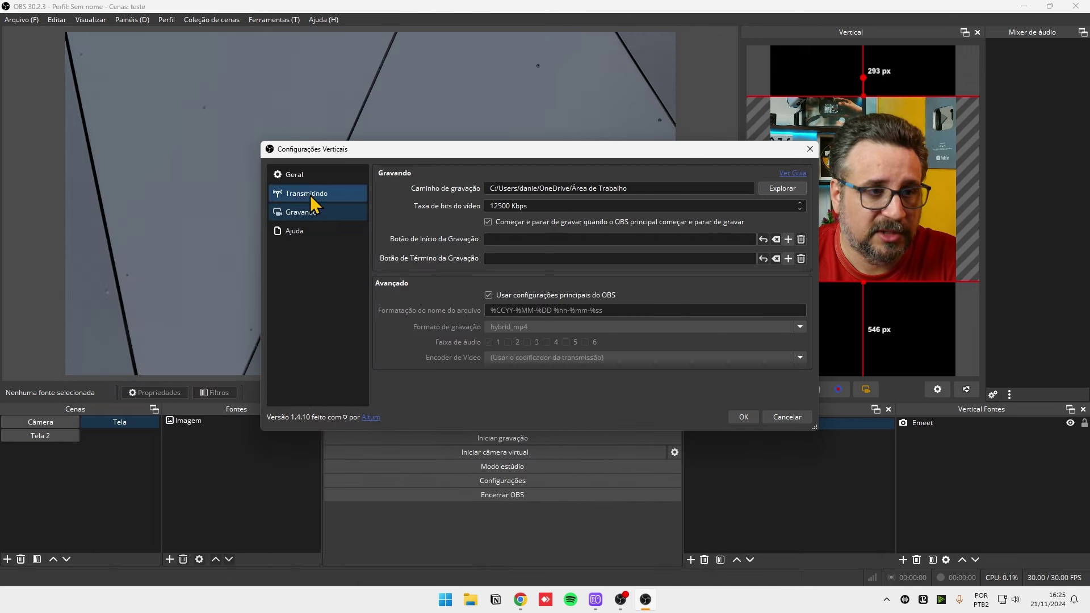
click(743, 417)
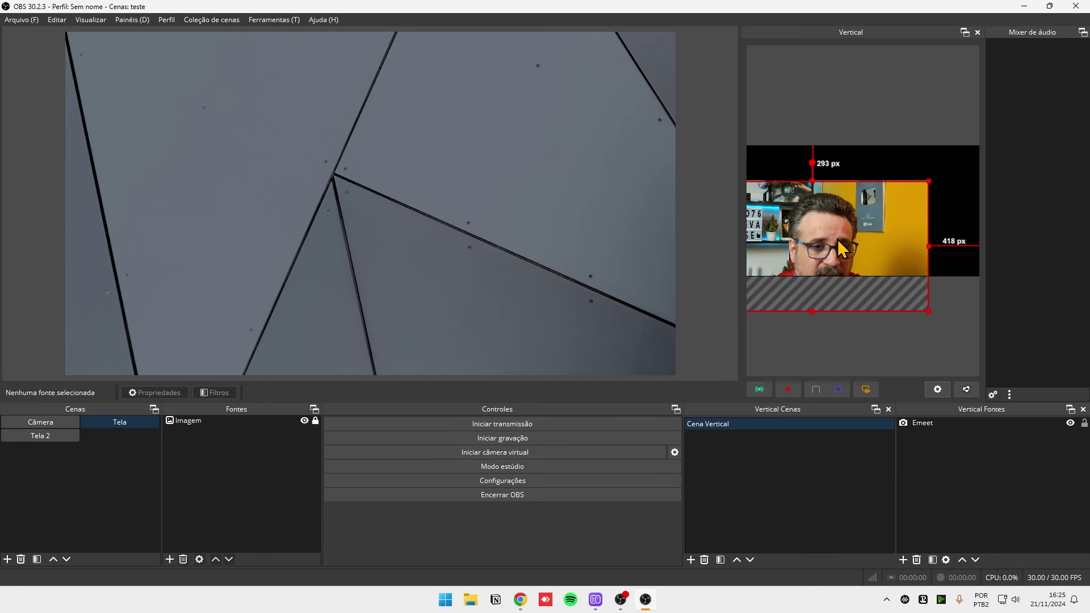
Fit the Emeet source to the whole vertical canvas and widen the Vertical dock to about the main preview's width.
click(862, 322)
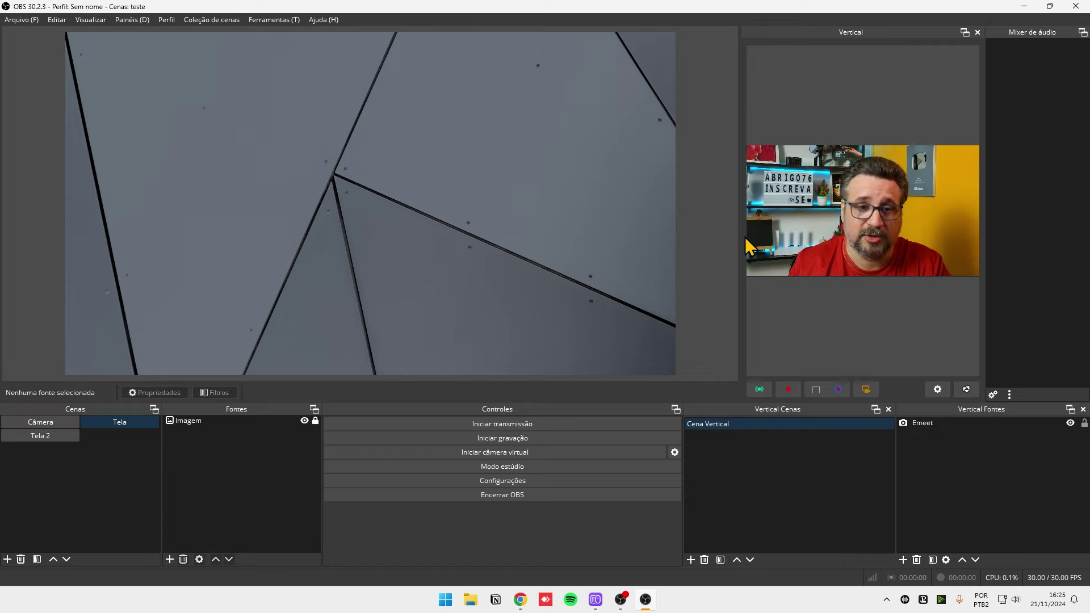
drag(740, 234, 459, 232)
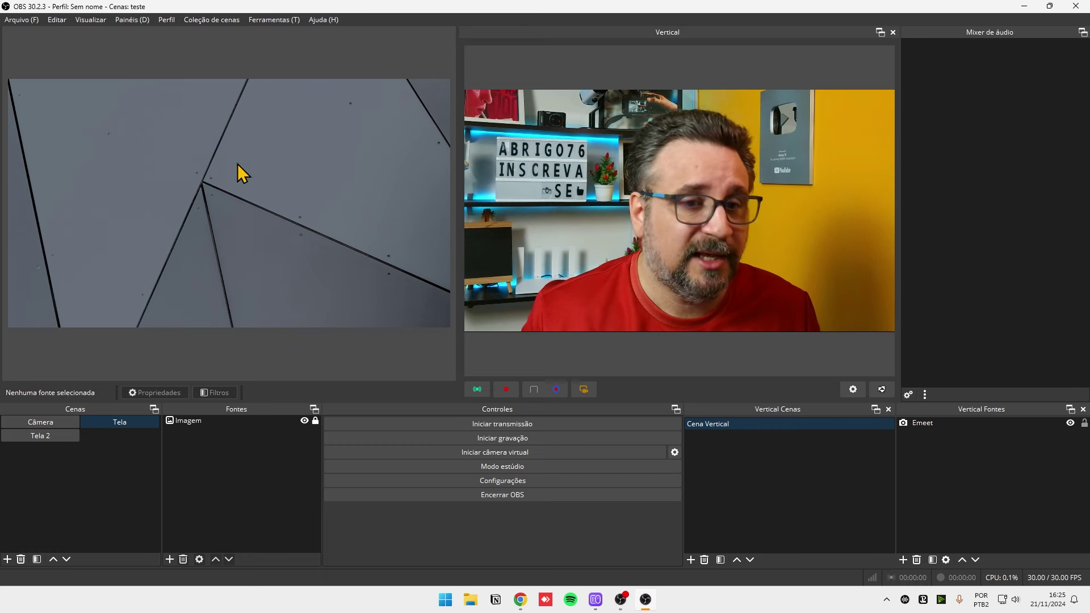
click(183, 421)
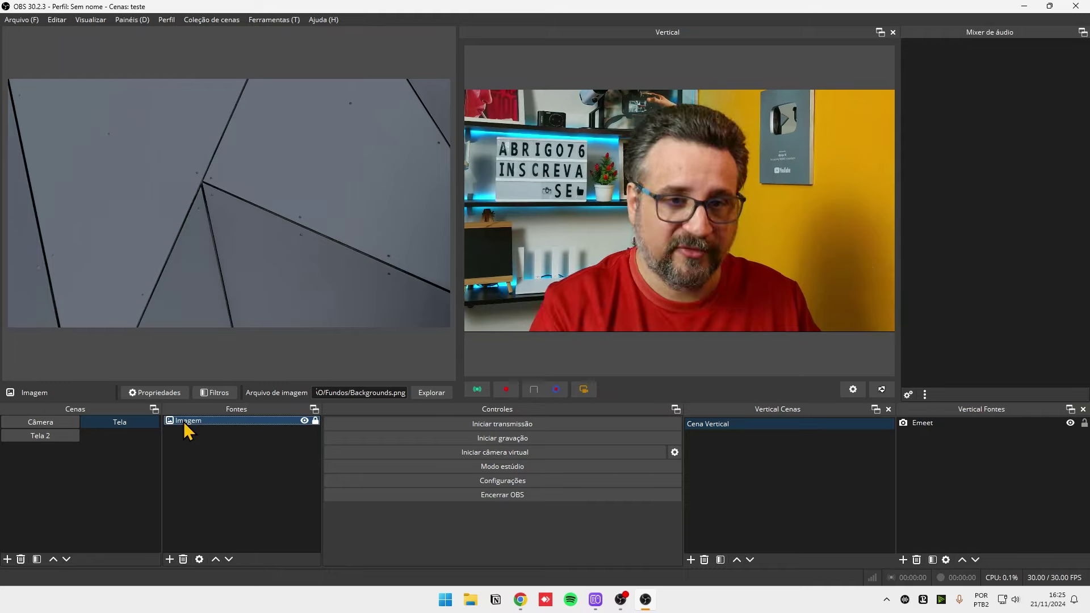
Set the main OBS recording path to the Área de Trabalho folder and save the output settings.
click(446, 481)
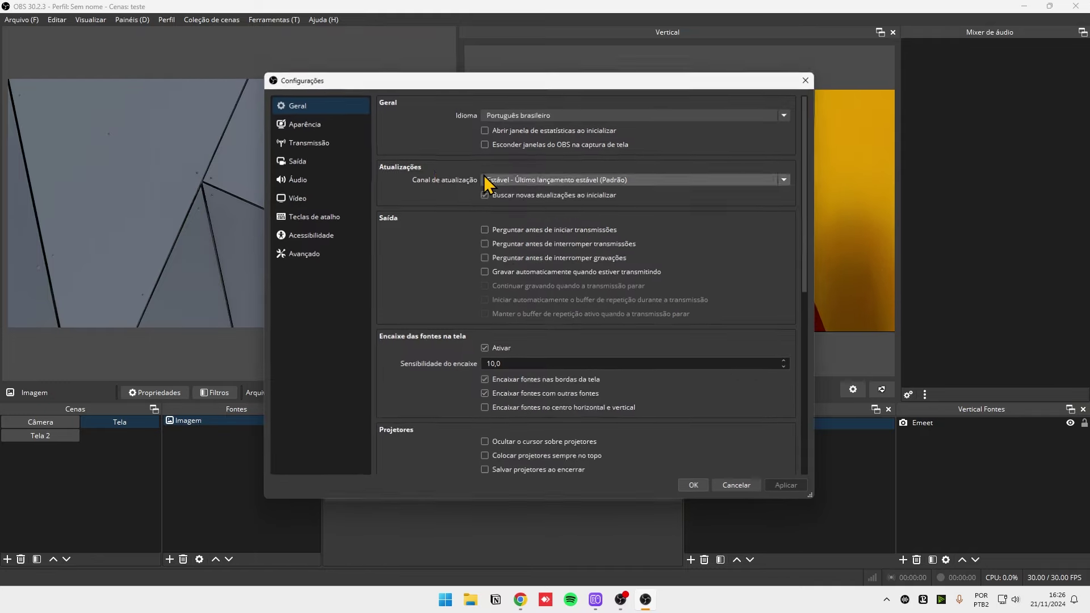
click(295, 160)
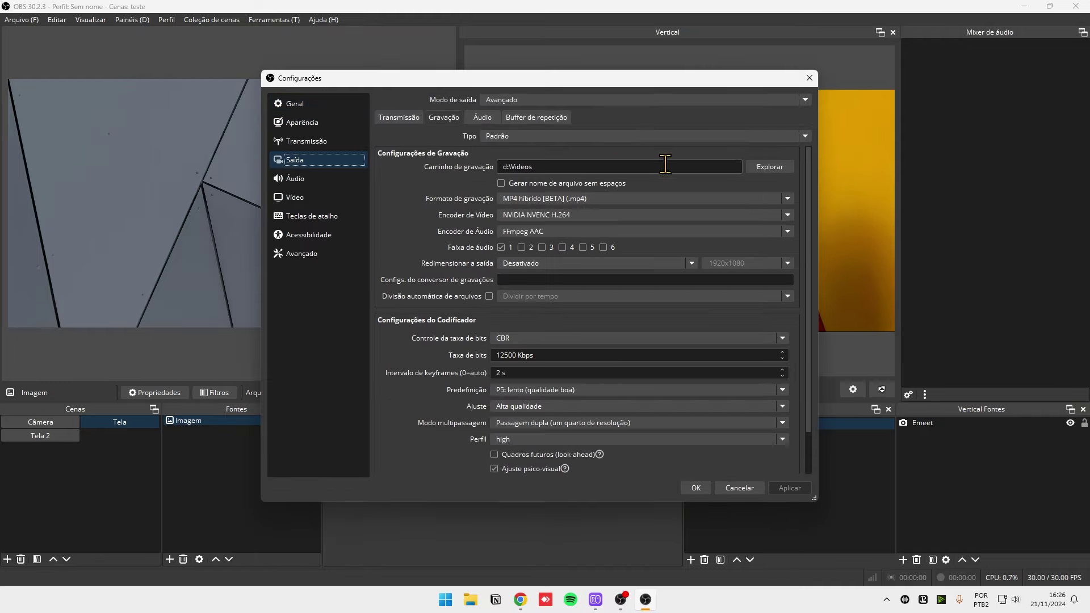
click(770, 167)
click(329, 191)
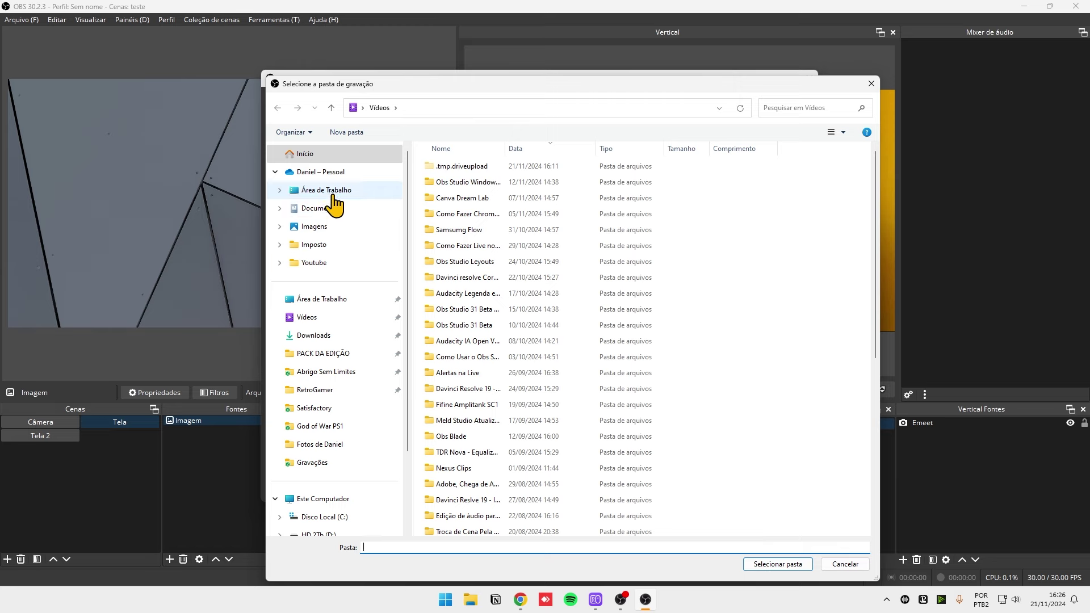
click(792, 566)
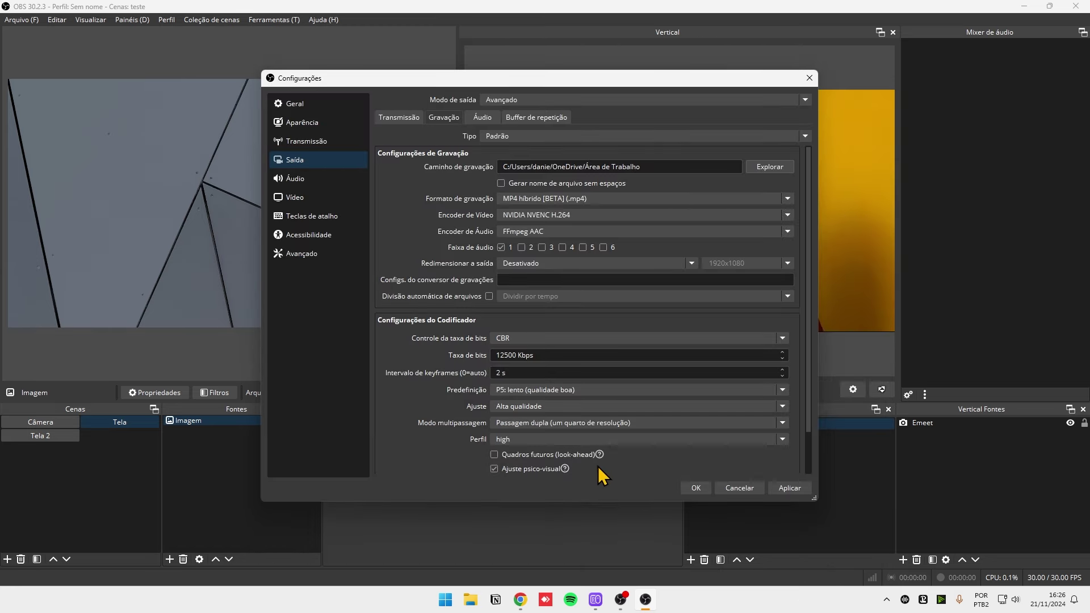
click(696, 488)
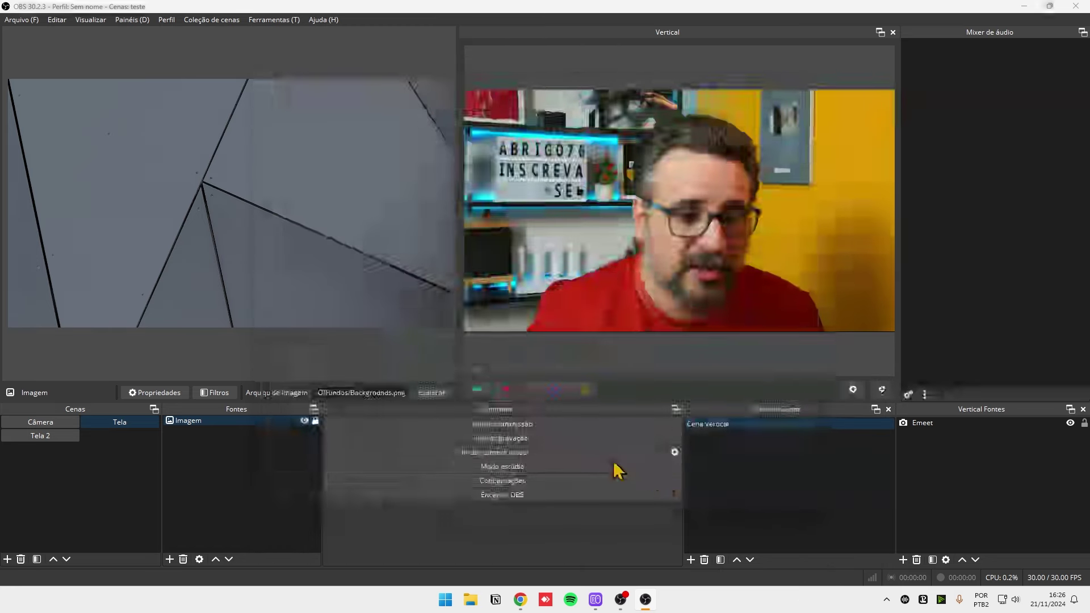
Record both canvases simultaneously for about half a minute, stop the recording and minimize the window to show the desktop.
click(516, 440)
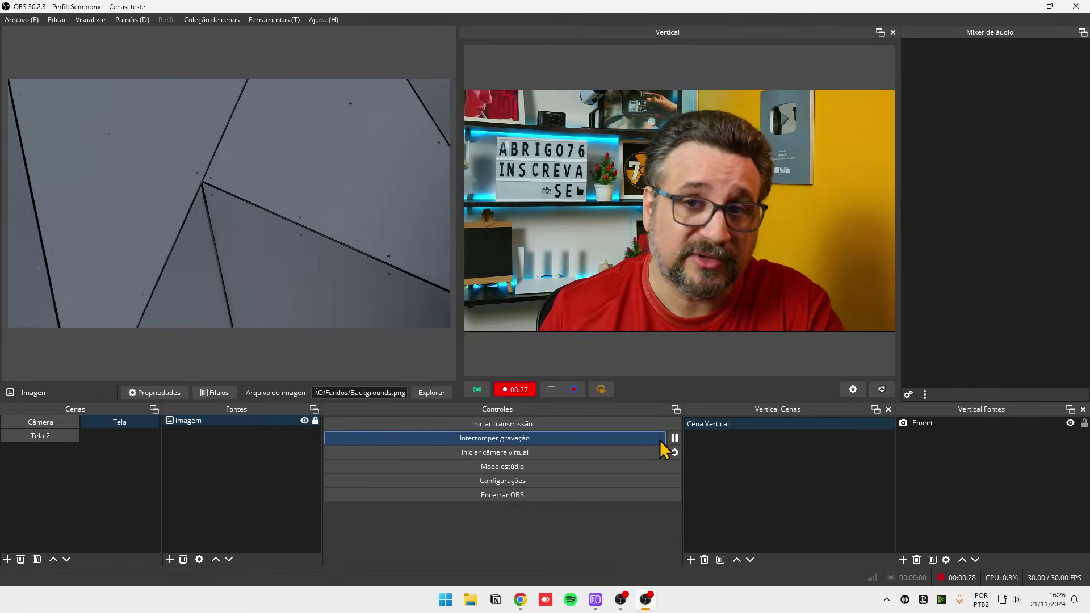
click(487, 446)
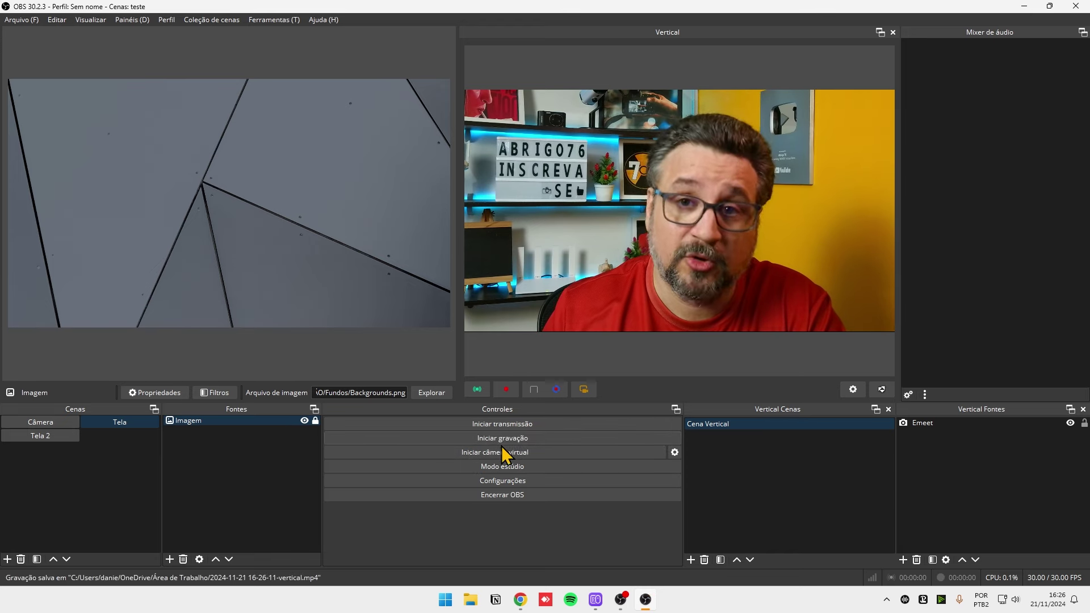
click(1049, 7)
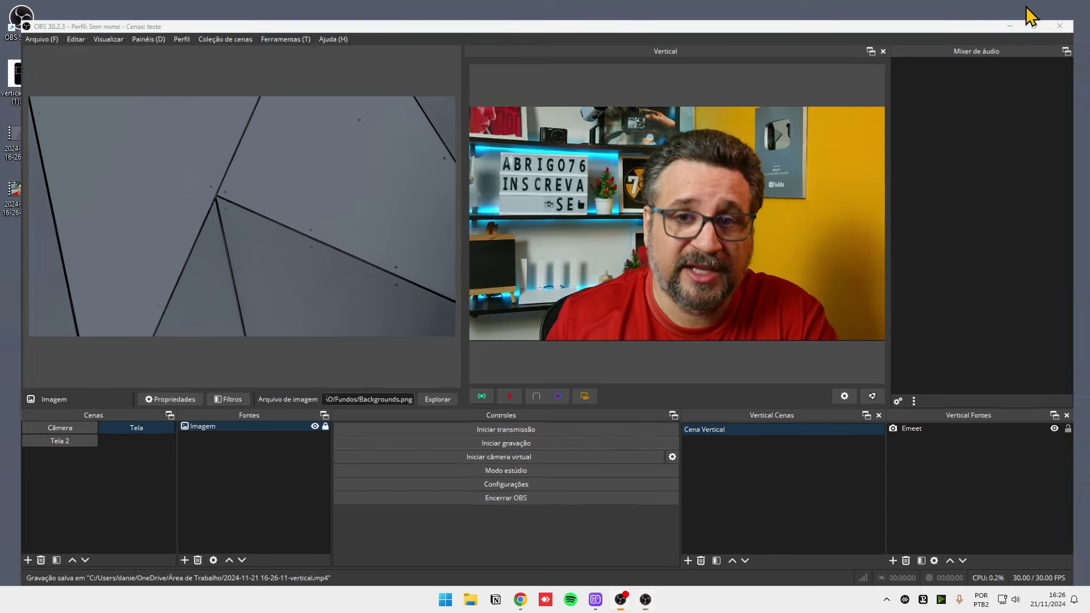
click(1011, 26)
drag(23, 136, 379, 144)
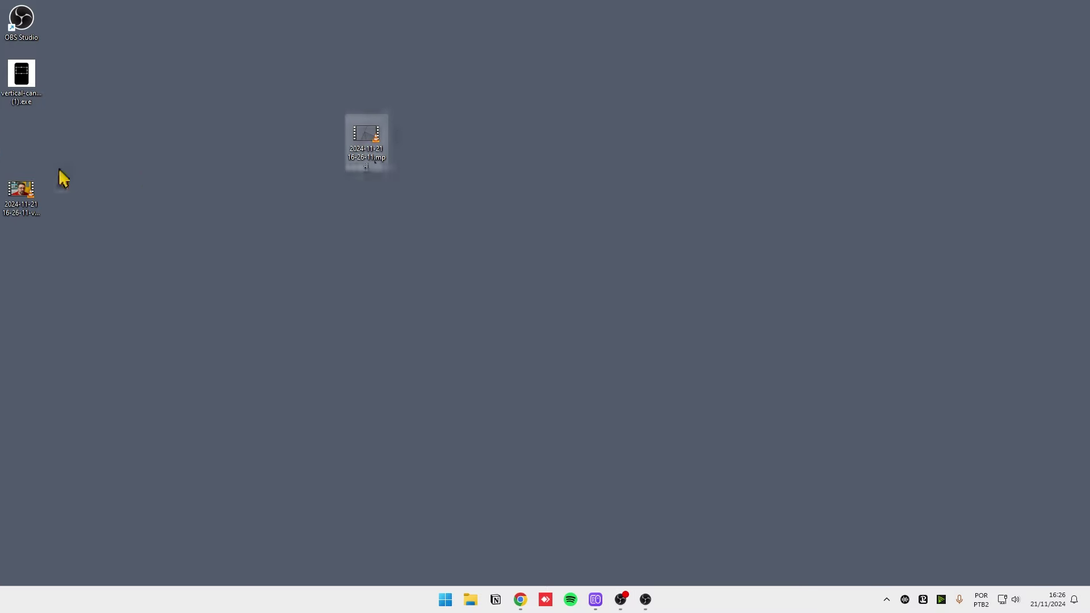
click(32, 189)
drag(319, 243, 366, 193)
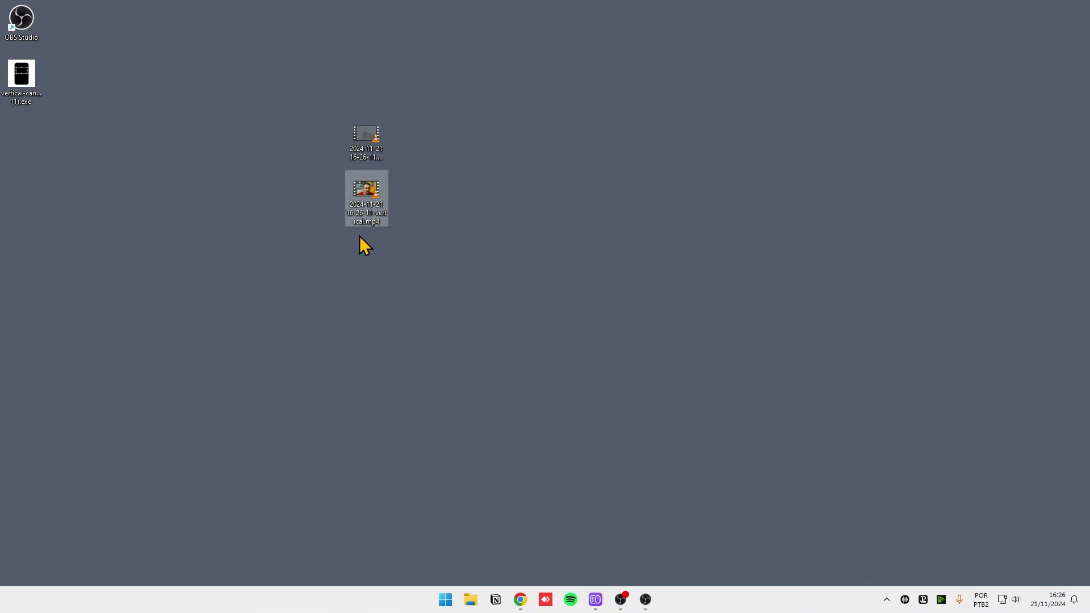
click(365, 201)
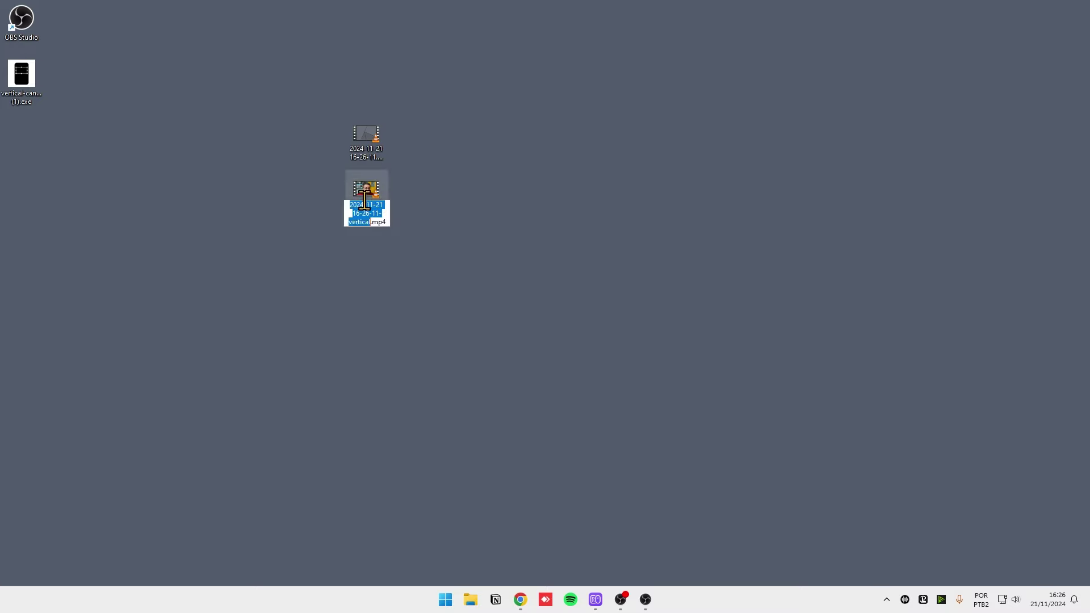
click(435, 219)
drag(373, 193, 373, 134)
click(373, 135)
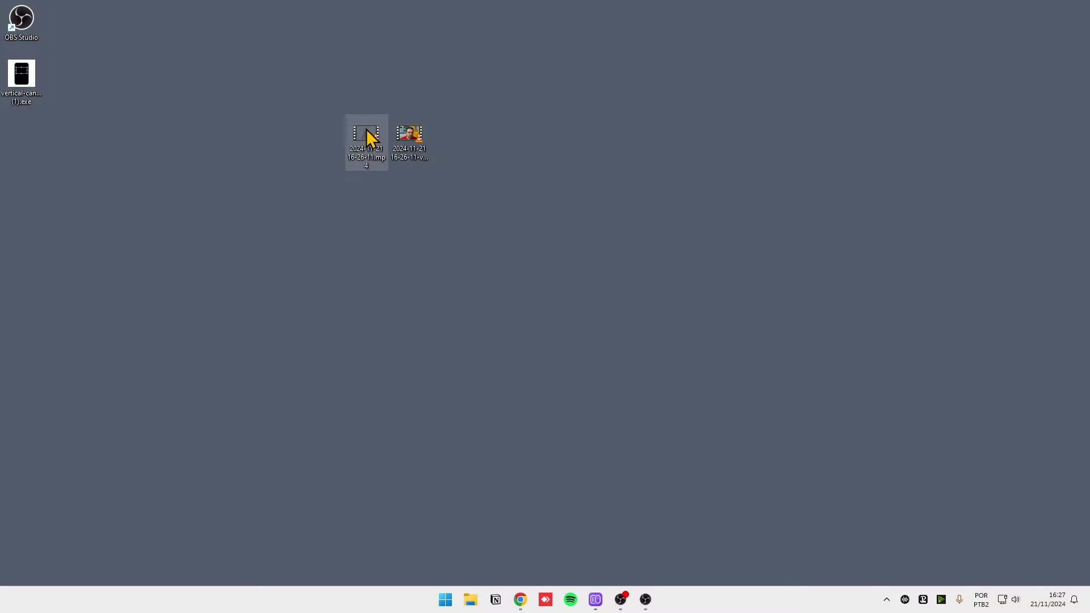
Play the main recording and the vertical recording in VLC one after the other to check their contents, closing each.
double_click(372, 136)
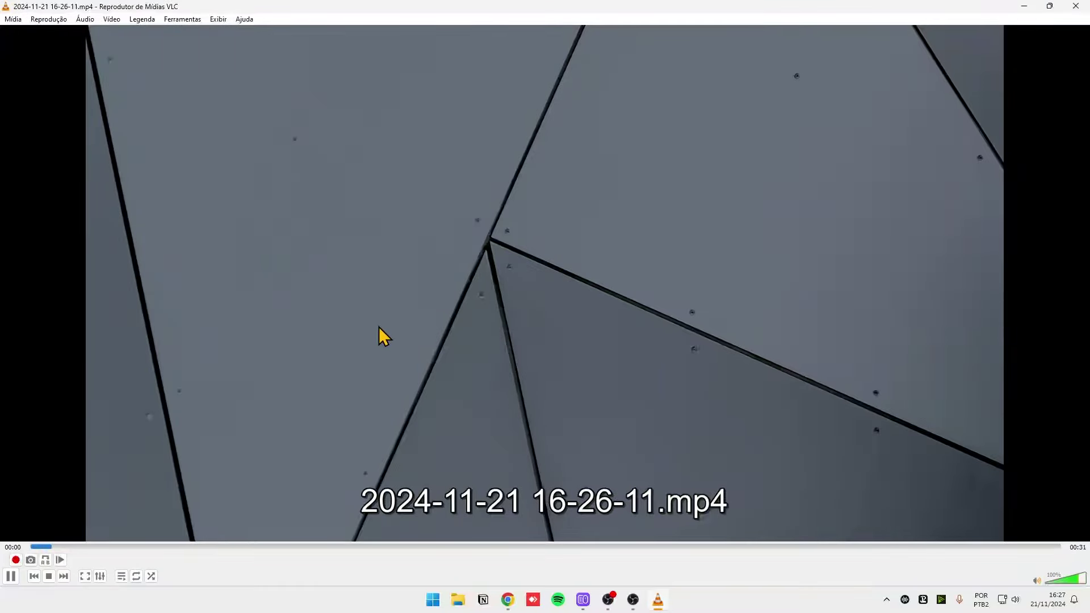
click(1076, 6)
double_click(424, 136)
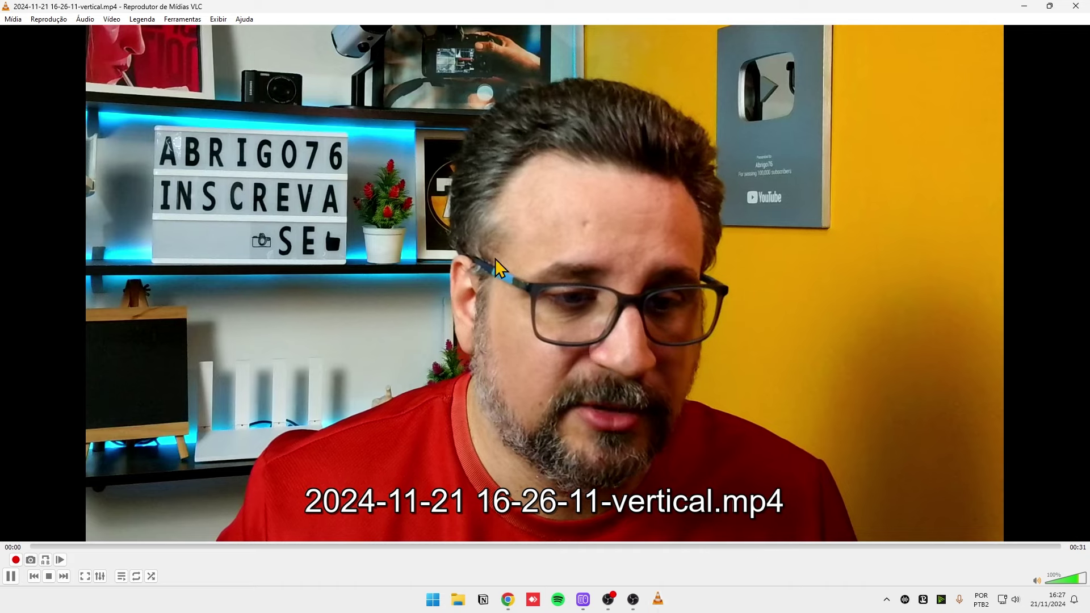
click(1077, 5)
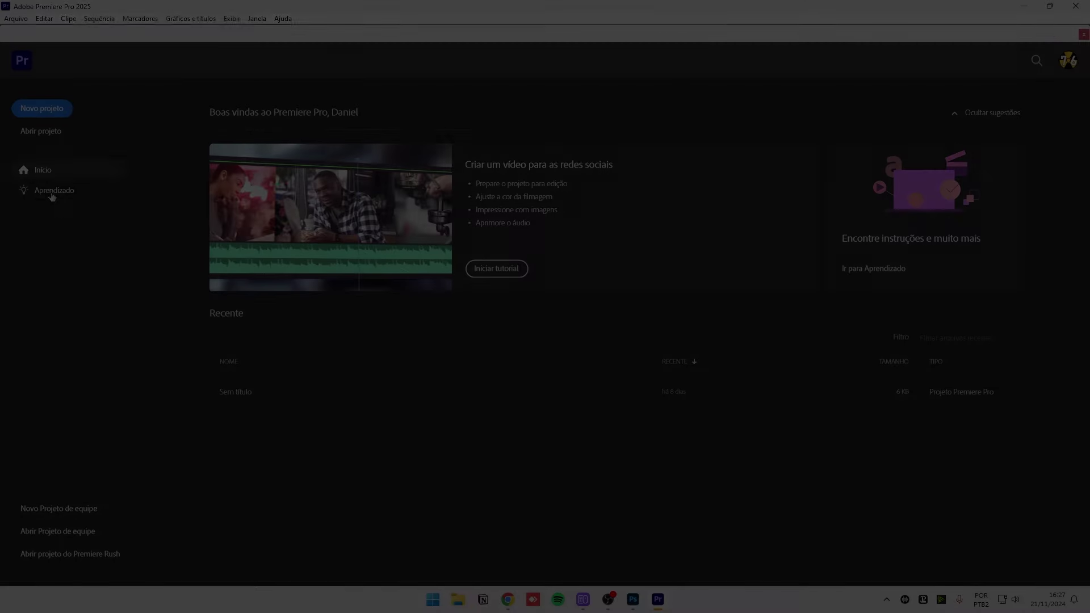
click(42, 108)
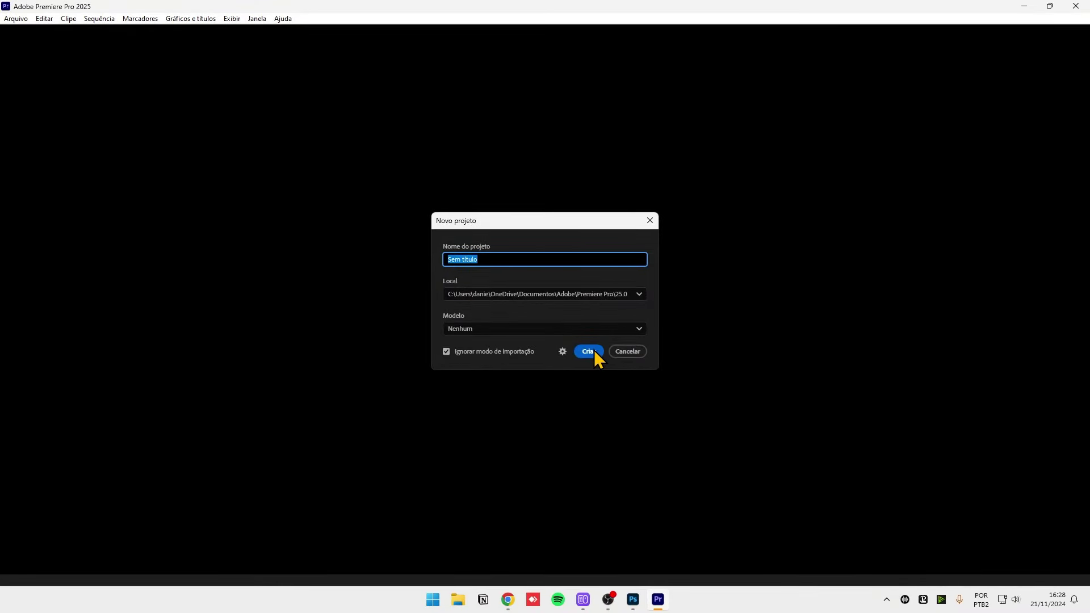
drag(320, 80, 559, 179)
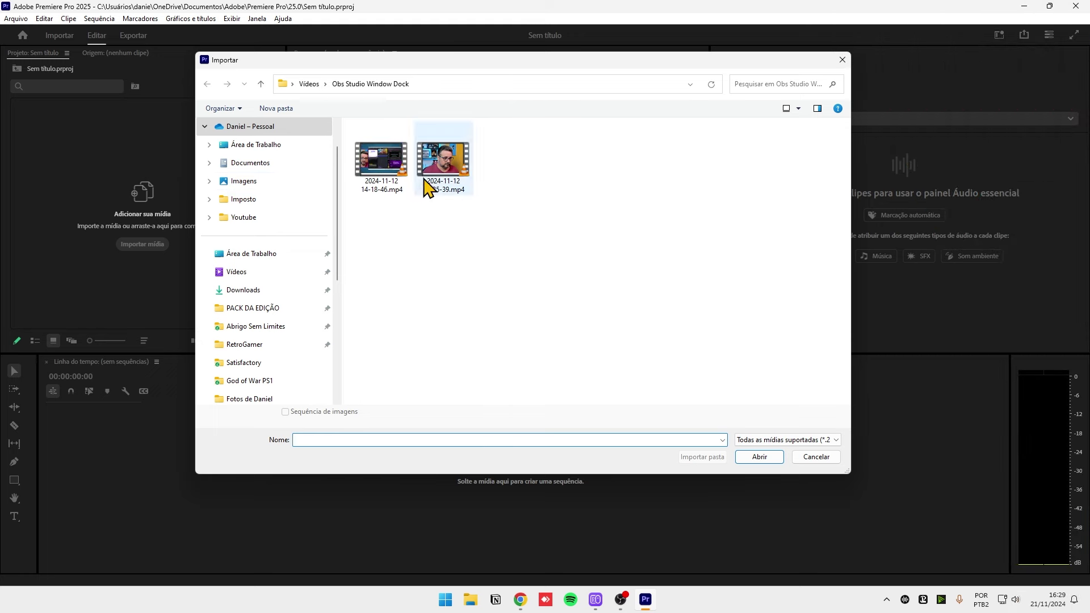
drag(453, 62, 552, 67)
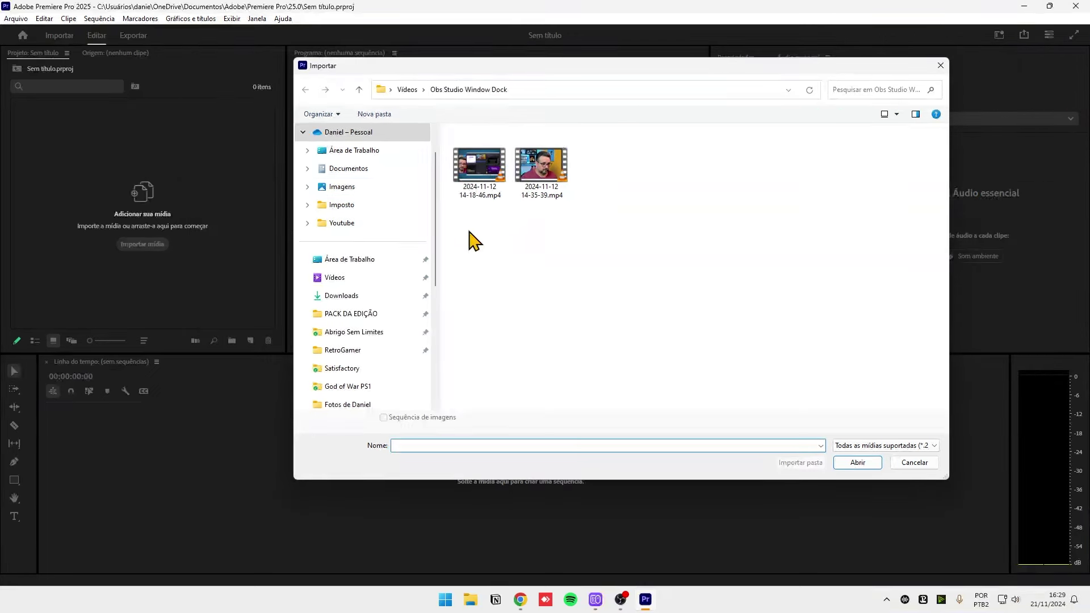
drag(469, 230, 537, 185)
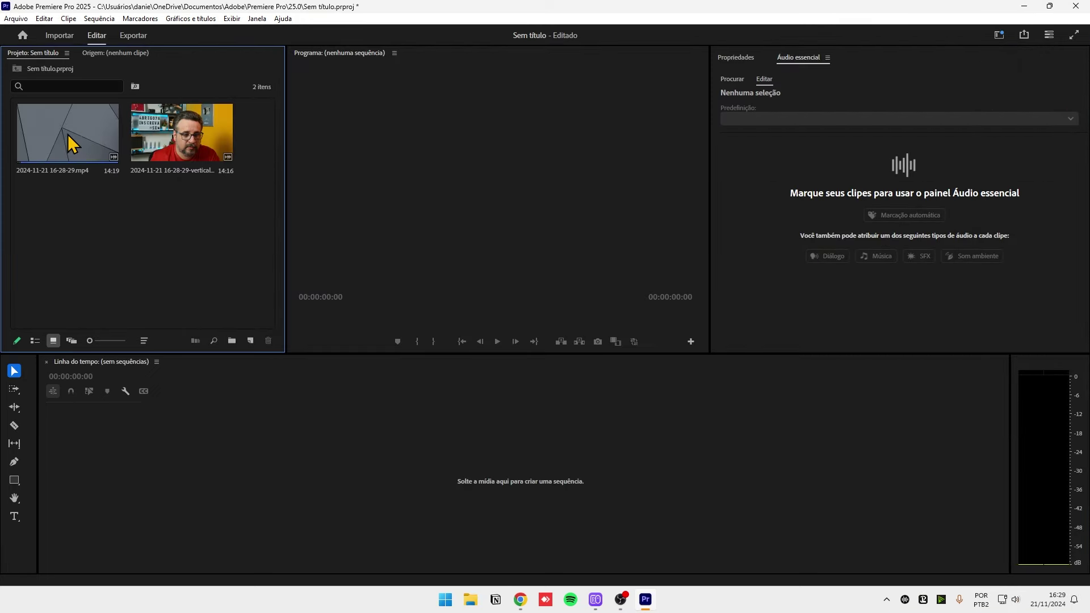
click(66, 146)
drag(67, 151, 167, 381)
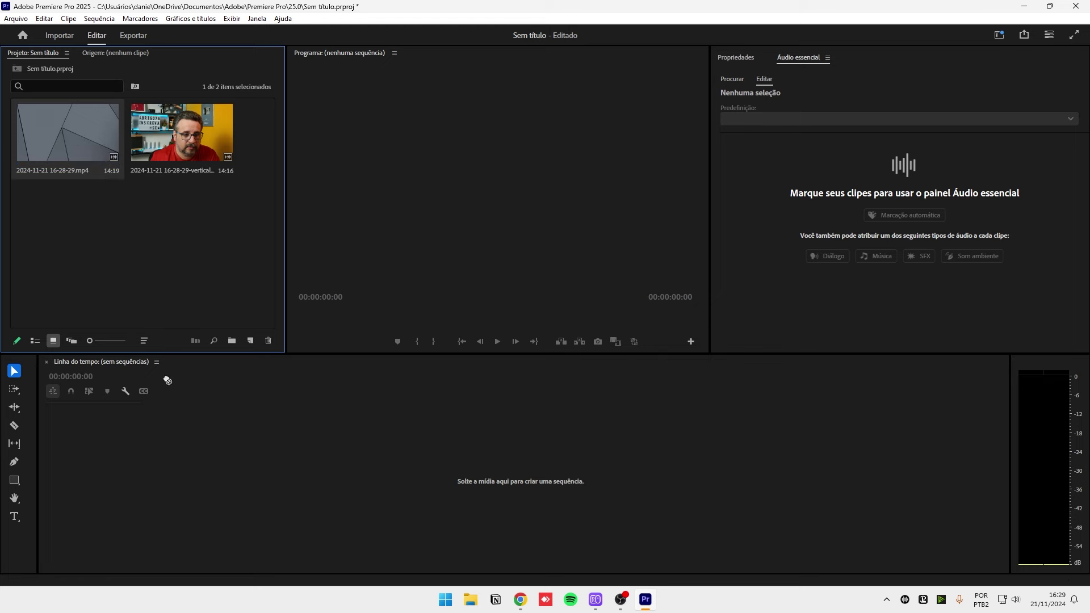
drag(185, 437, 192, 427)
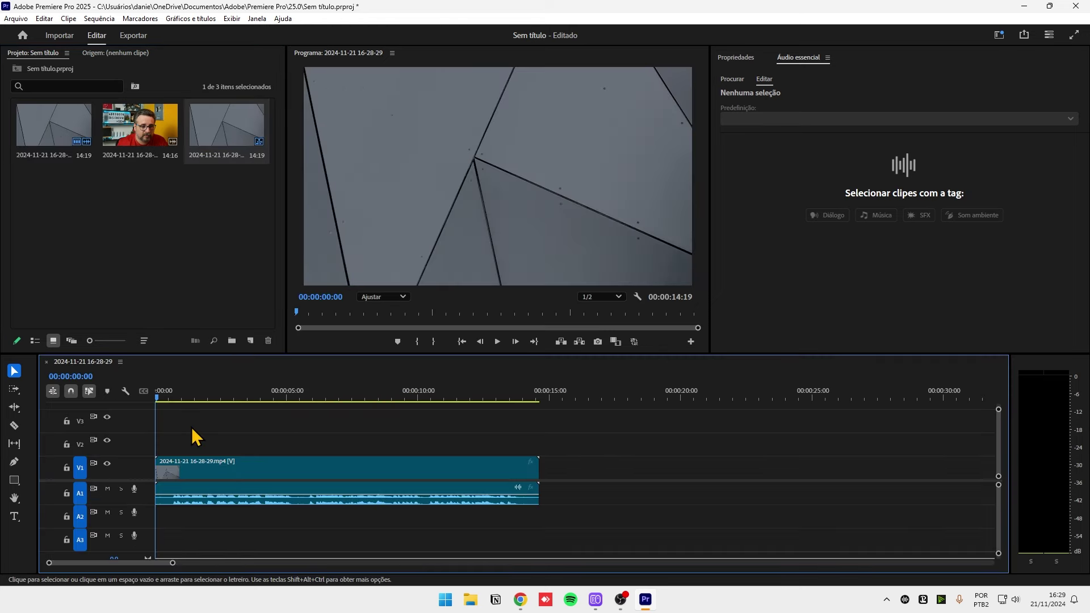
Enlarge audio track A1 and place the vertical recording after the main clip on V1 and A1, leaving a small gap.
drag(146, 503, 149, 539)
drag(140, 137, 584, 470)
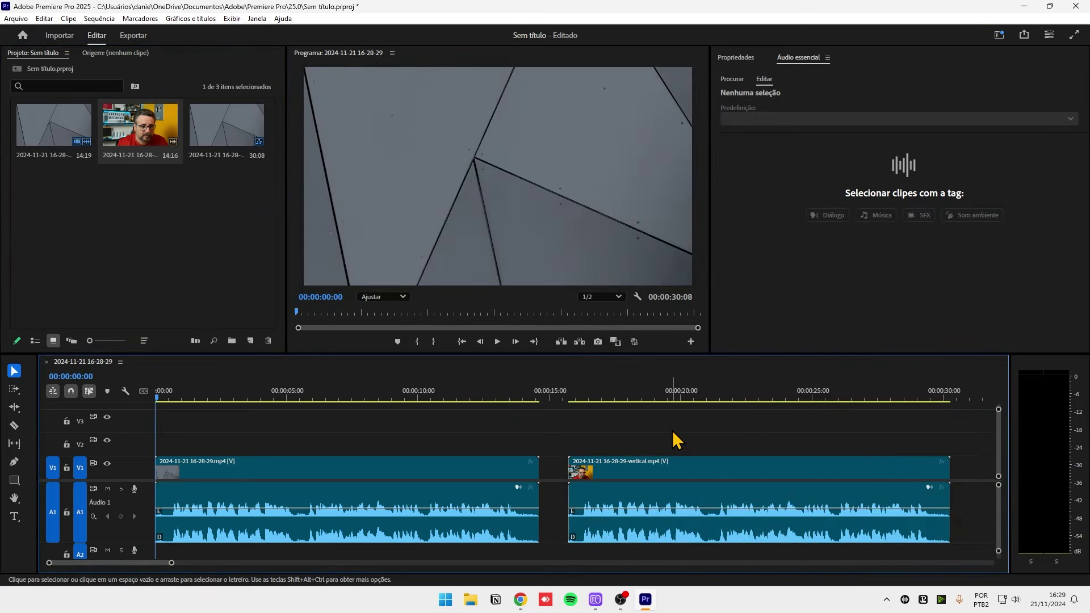
Stack the vertical recording on V2 and A2 and align the main recording's start beneath it on V1 and A1.
drag(661, 474, 636, 449)
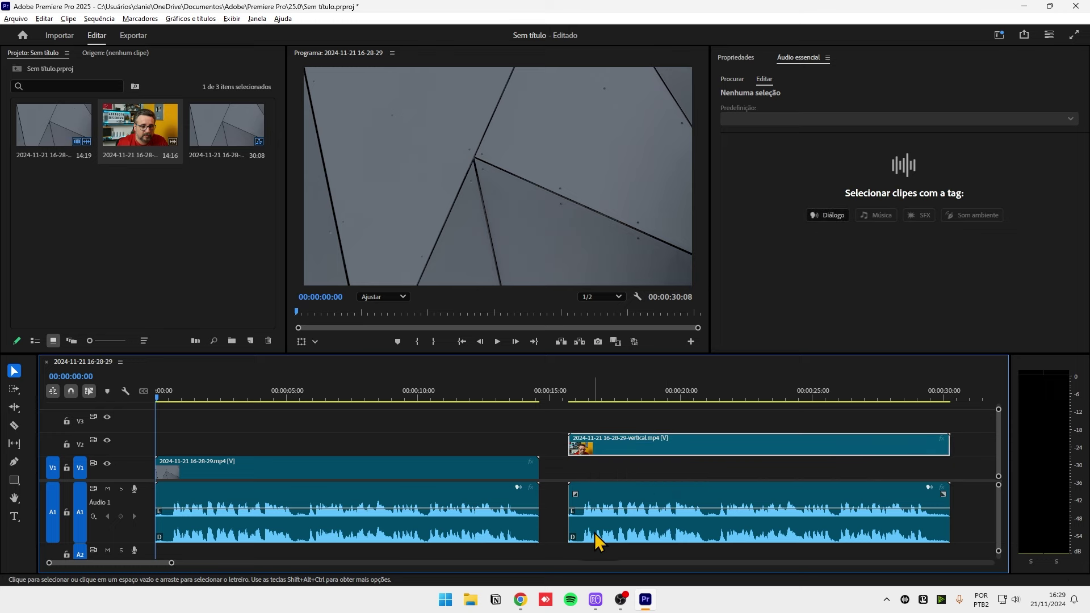
click(597, 543)
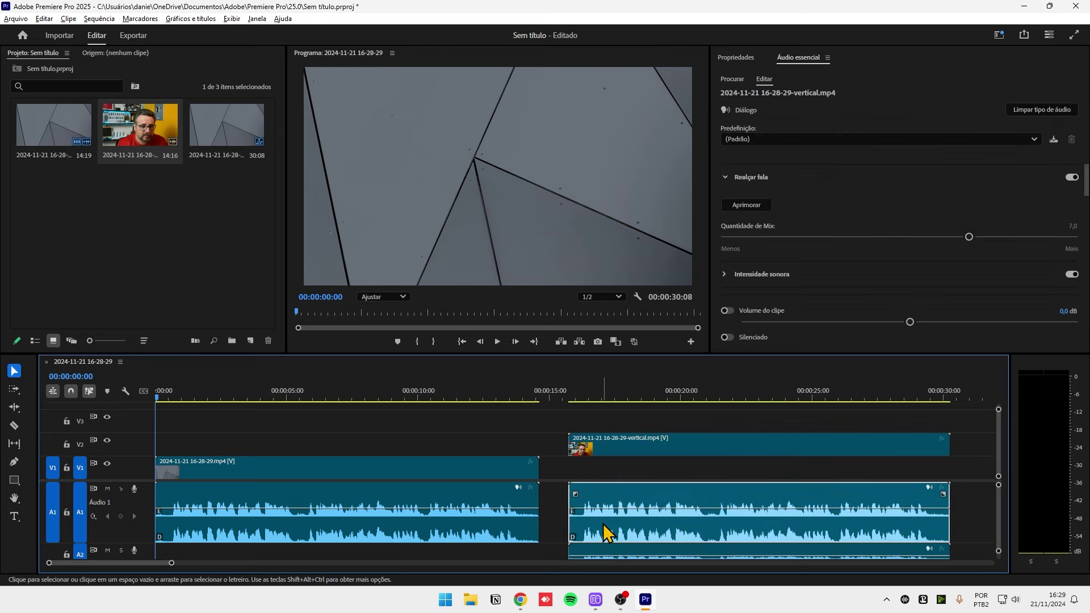
drag(471, 472, 881, 481)
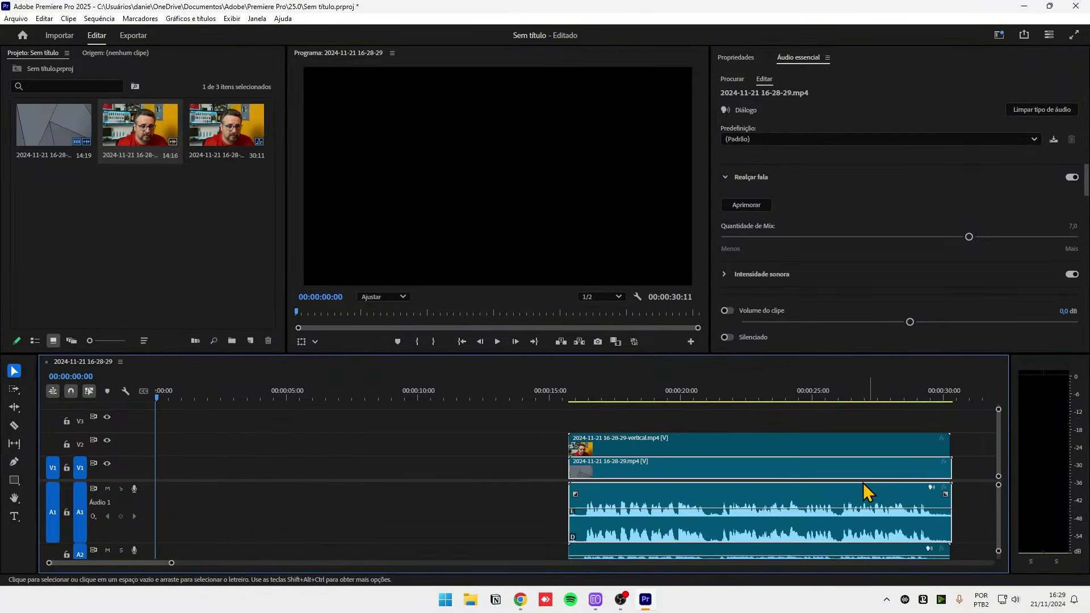
key(Down)
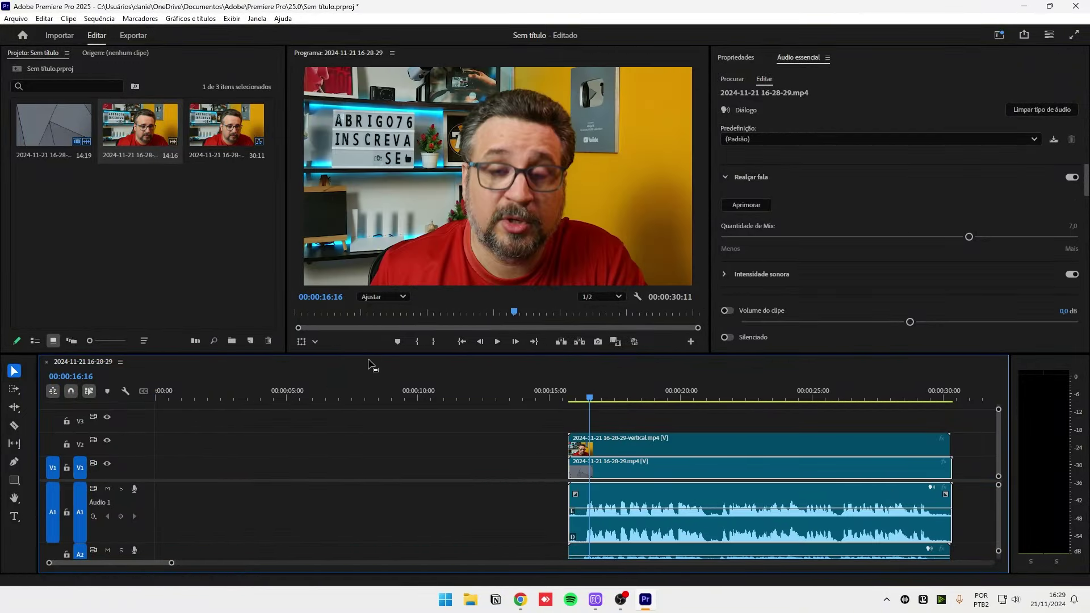
Enlarge the timeline area and audio track A2, with the start of both recordings magnified for waveform comparison.
drag(370, 359, 370, 215)
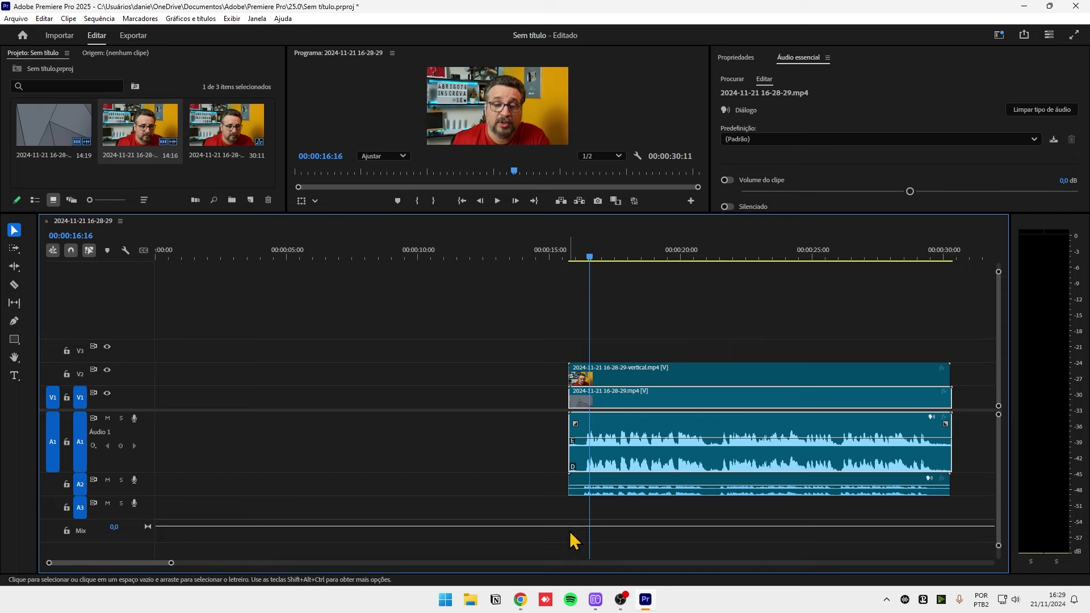
drag(159, 496, 164, 549)
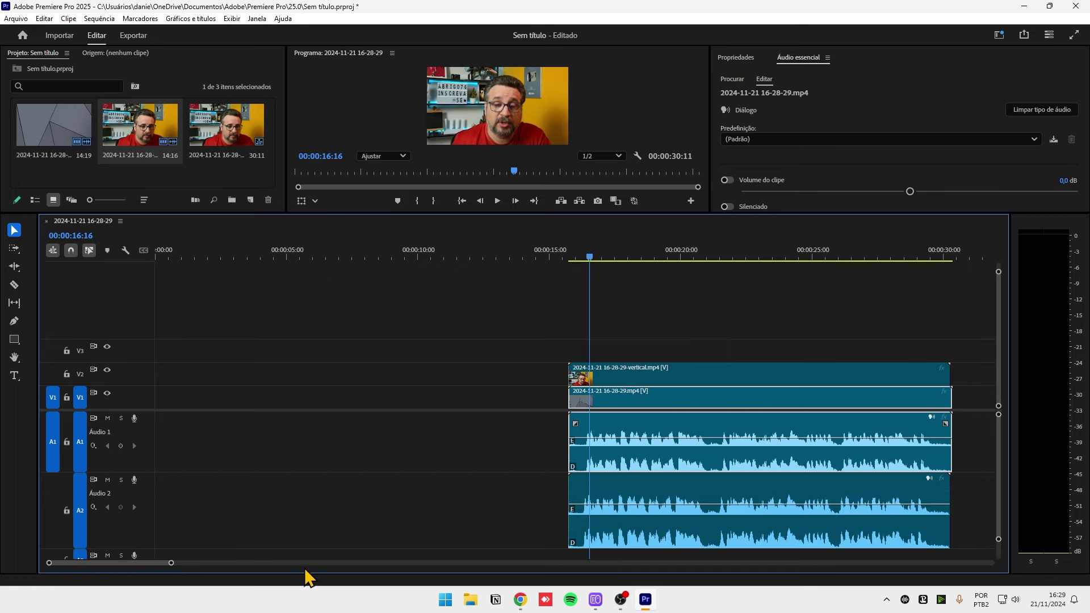
scroll(404, 447, up, 5)
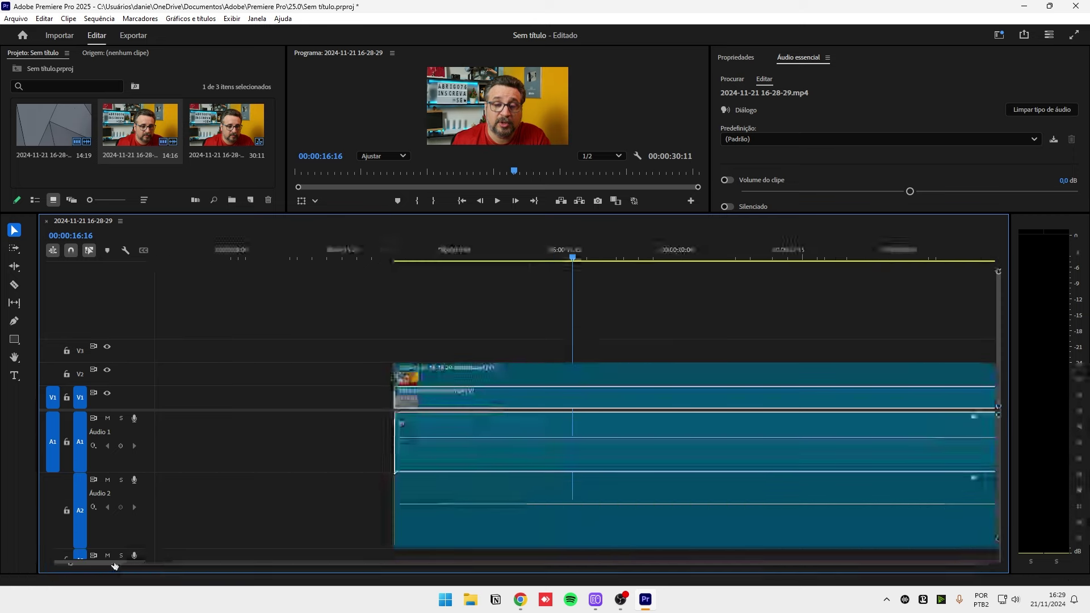
Shift the vertical recording slightly later so its audio waveform lines up with the main recording's.
click(509, 255)
click(560, 379)
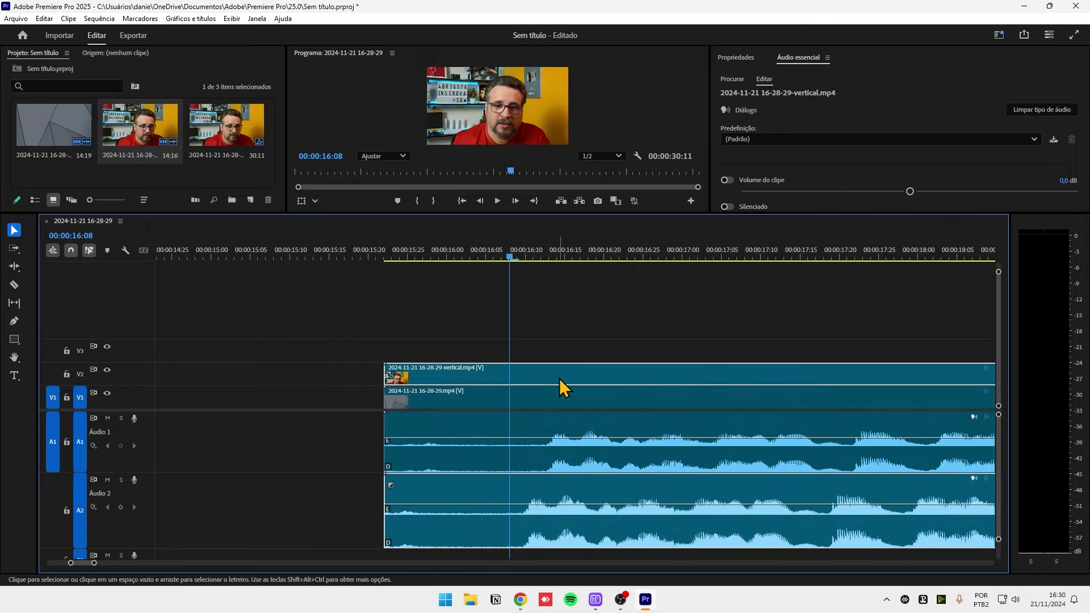
drag(560, 379, 602, 369)
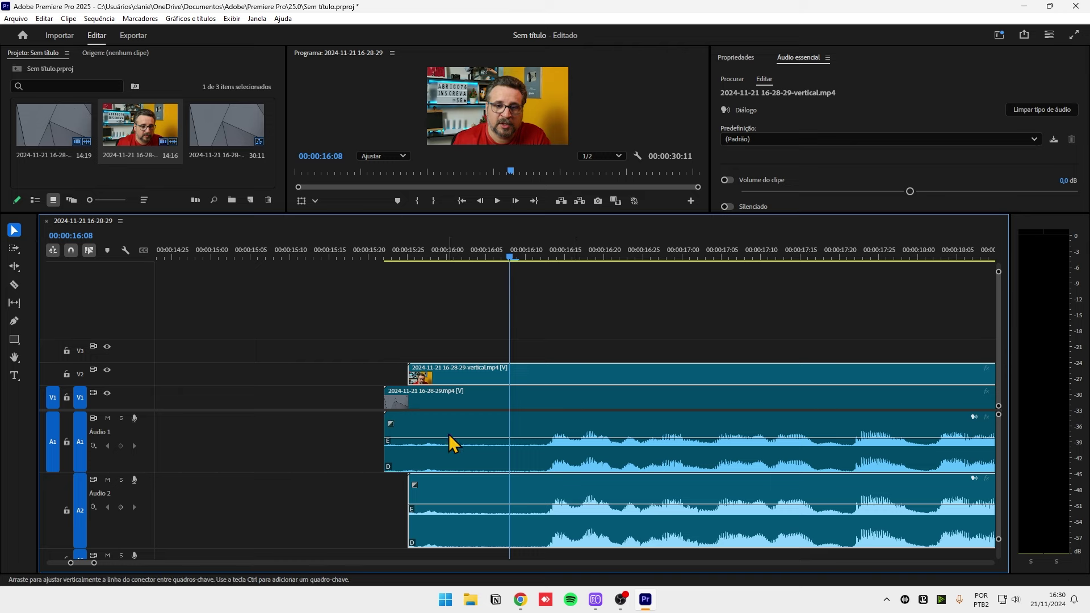
Cut the clips on all tracks at 00:00:16:08 and delete the uneven leading pieces.
key(b)
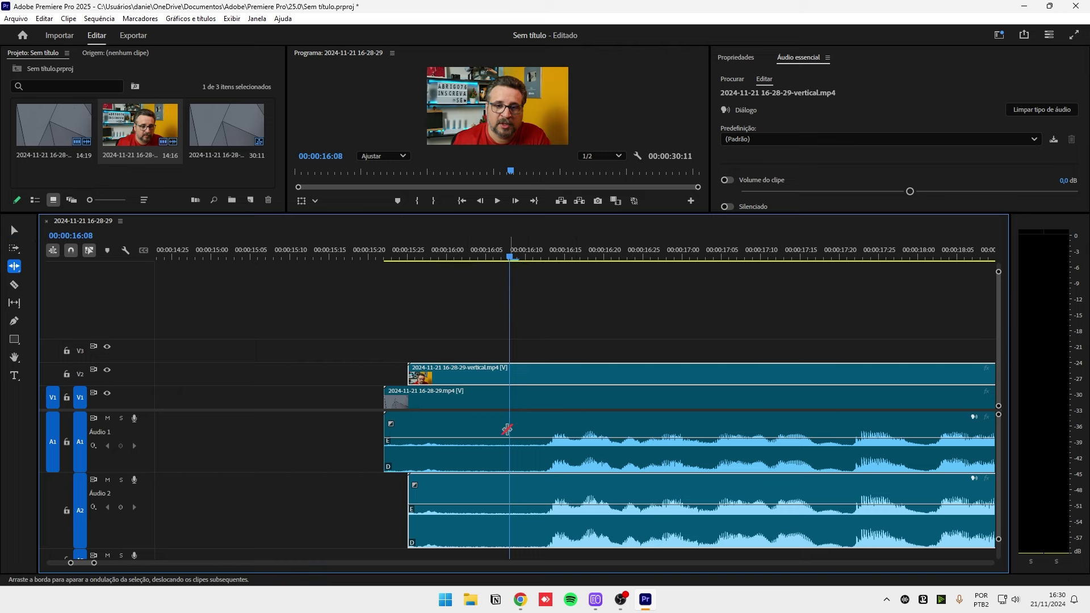
key(c)
shift+click(510, 430)
key(a)
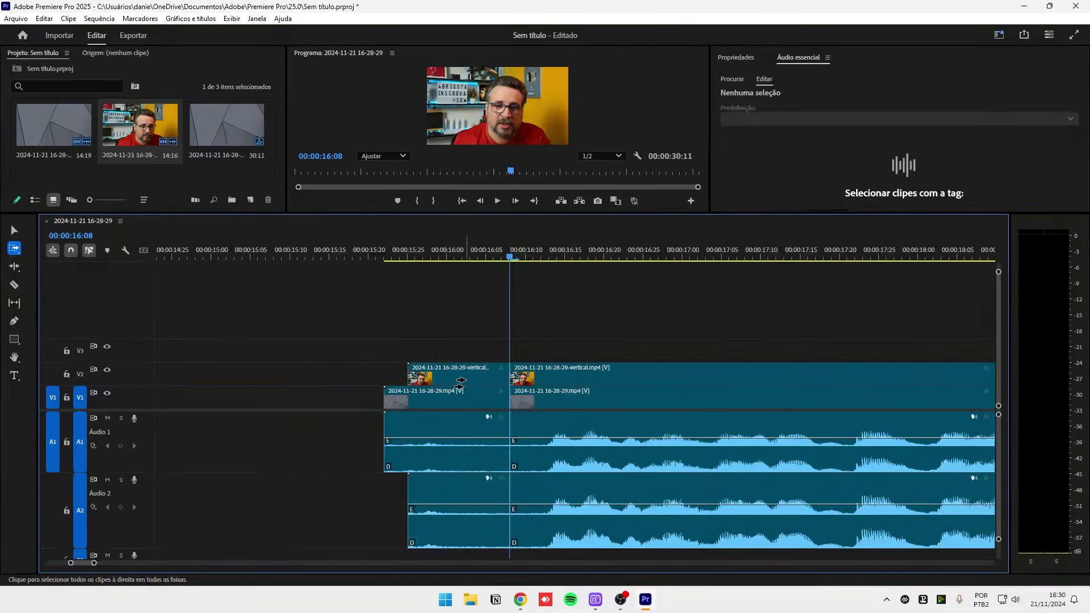
key(v)
drag(459, 386, 471, 514)
key(Delete)
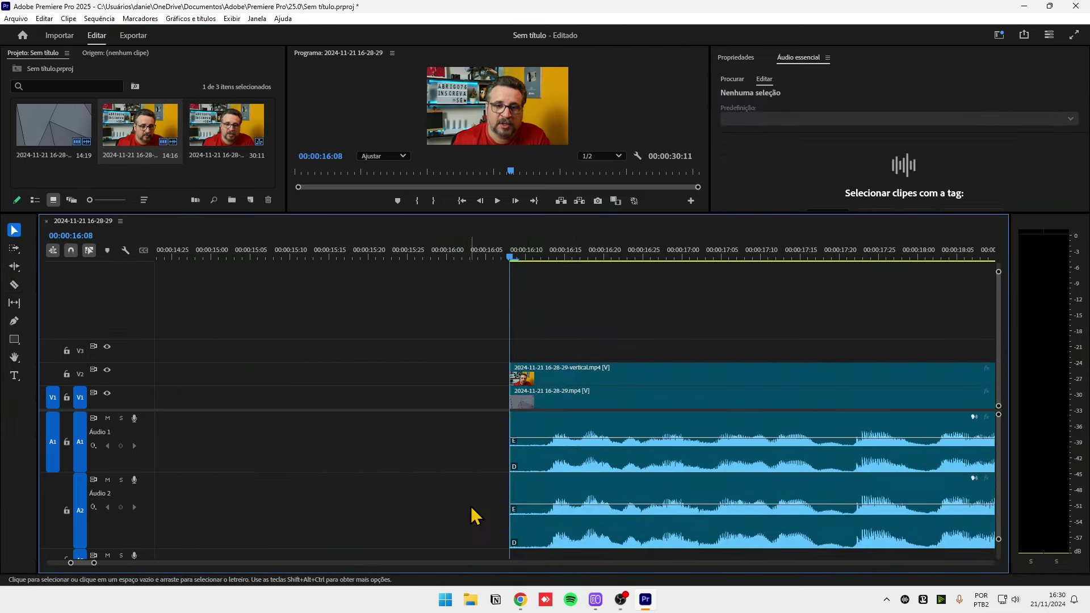
Delete the vertical recording's duplicate audio from A2, keeping only the main recording's audio.
click(585, 546)
key(Delete)
click(629, 511)
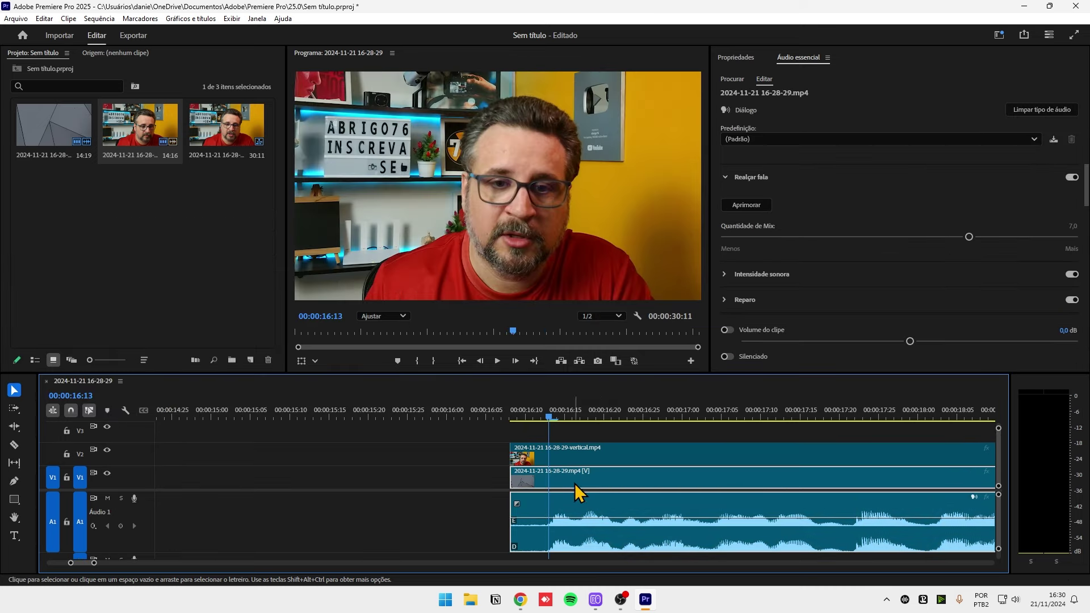
Scale the vertical recording on V2 to 38% and place it in the upper-left corner of the video frame.
click(580, 462)
click(604, 546)
click(591, 435)
click(738, 58)
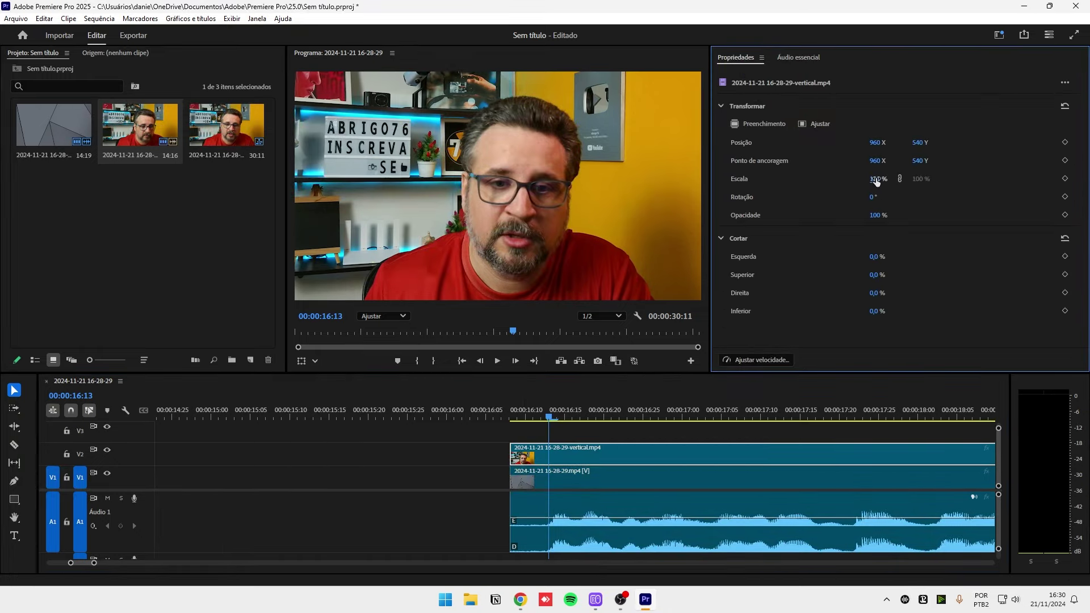
drag(874, 179, 835, 178)
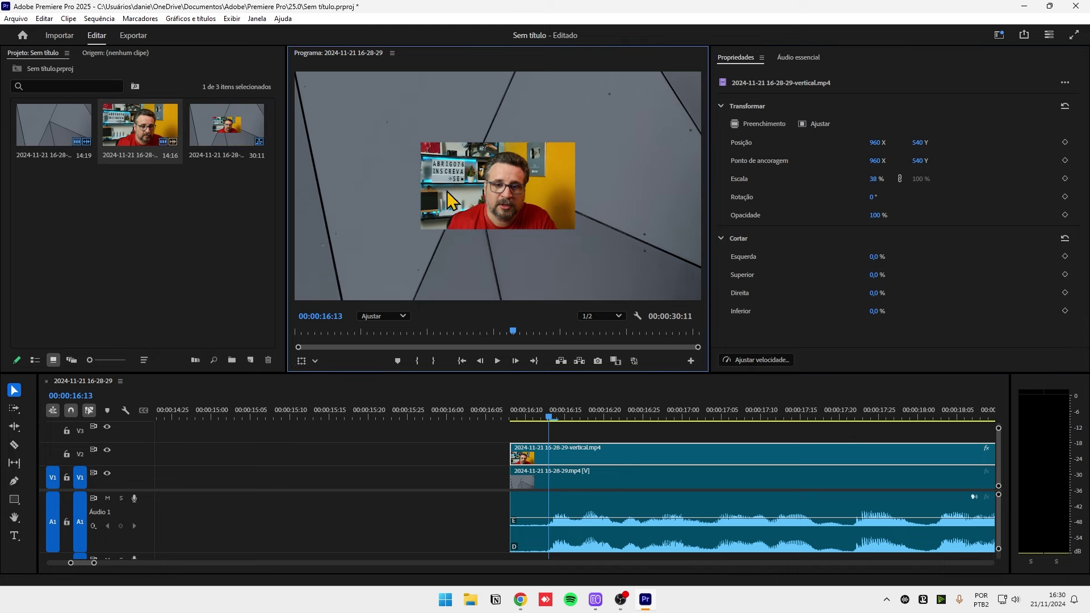
drag(476, 179, 427, 124)
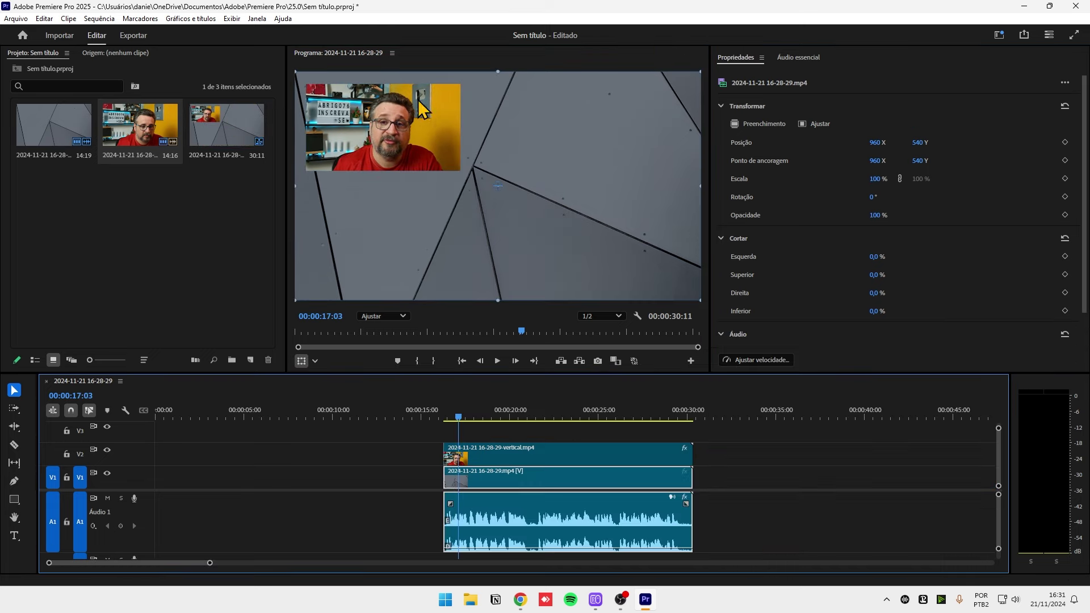
Nudge the main recording to horizontal position 962.7 and preview the composition at 00:00:21:05.
drag(356, 135, 358, 136)
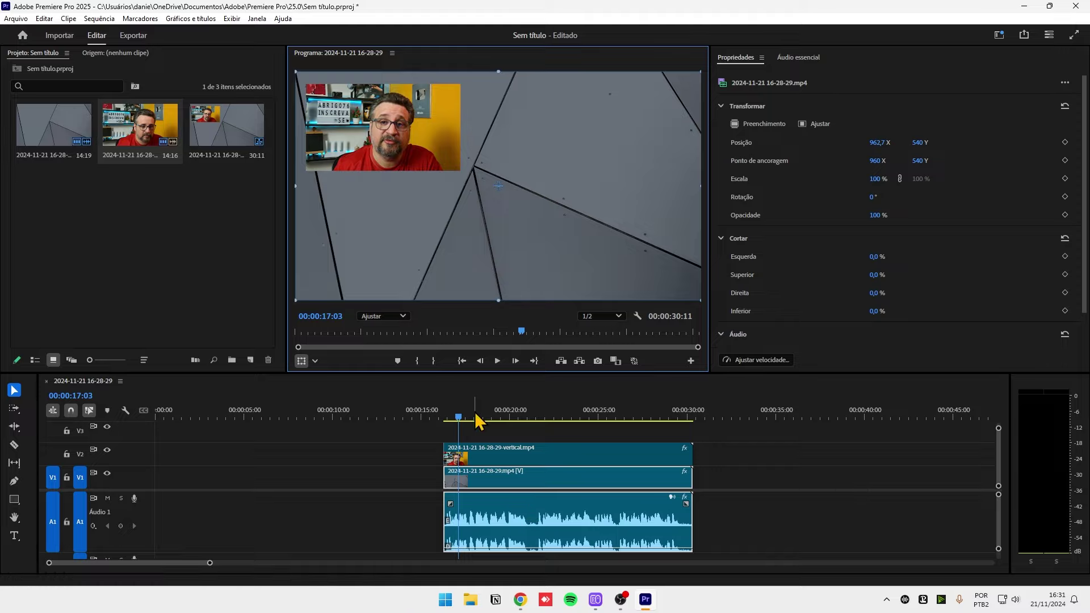
click(531, 420)
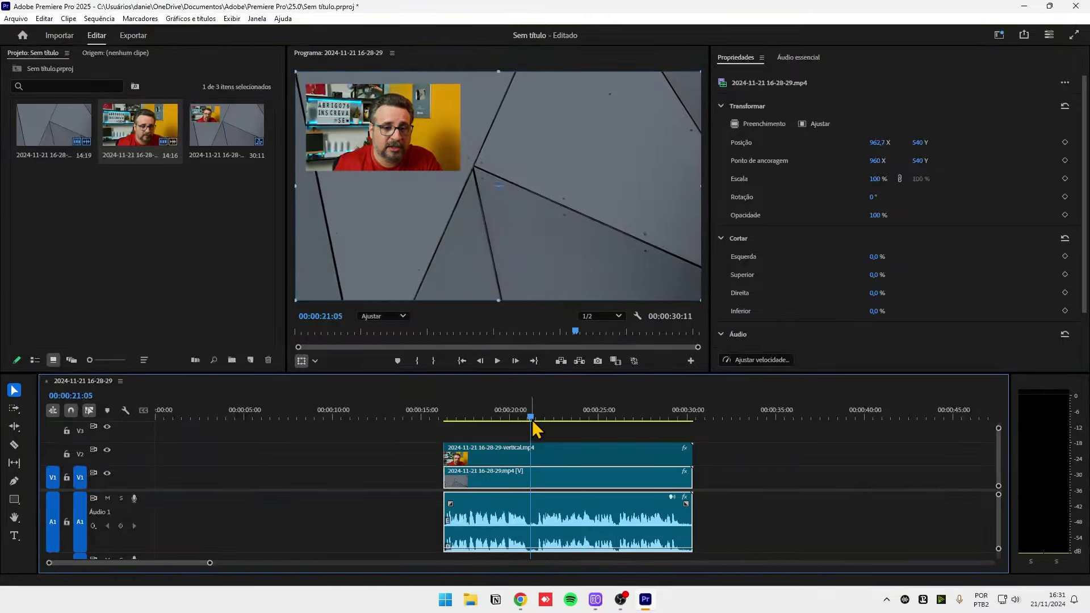